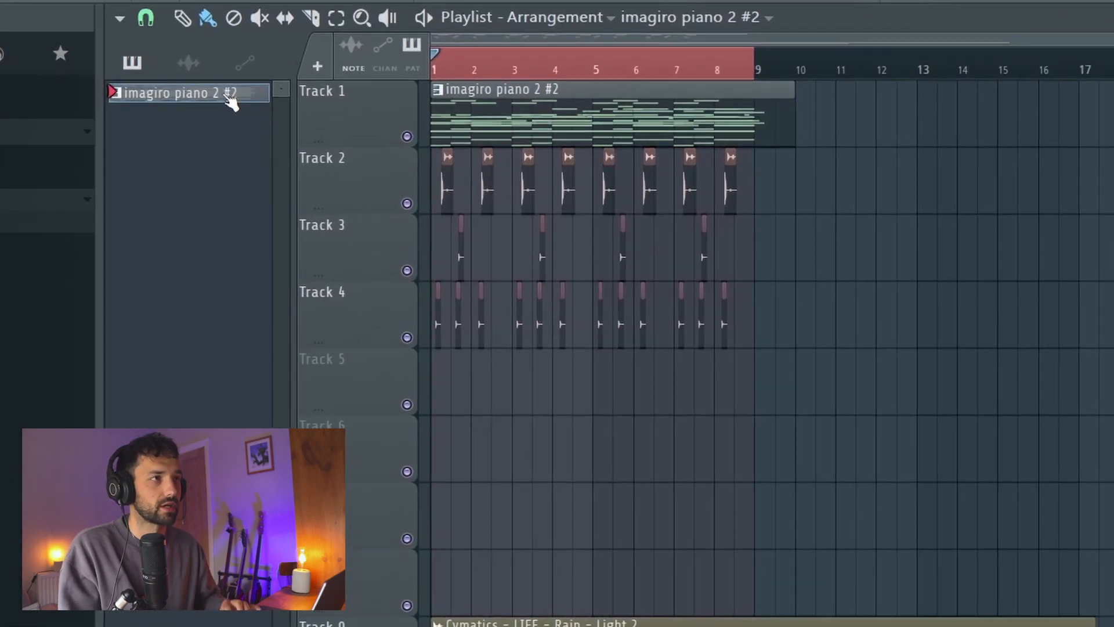
Split the imagiro piano 2 #2 pattern by channel and delete the remaining pattern clip from Track 1
right_click(231, 102)
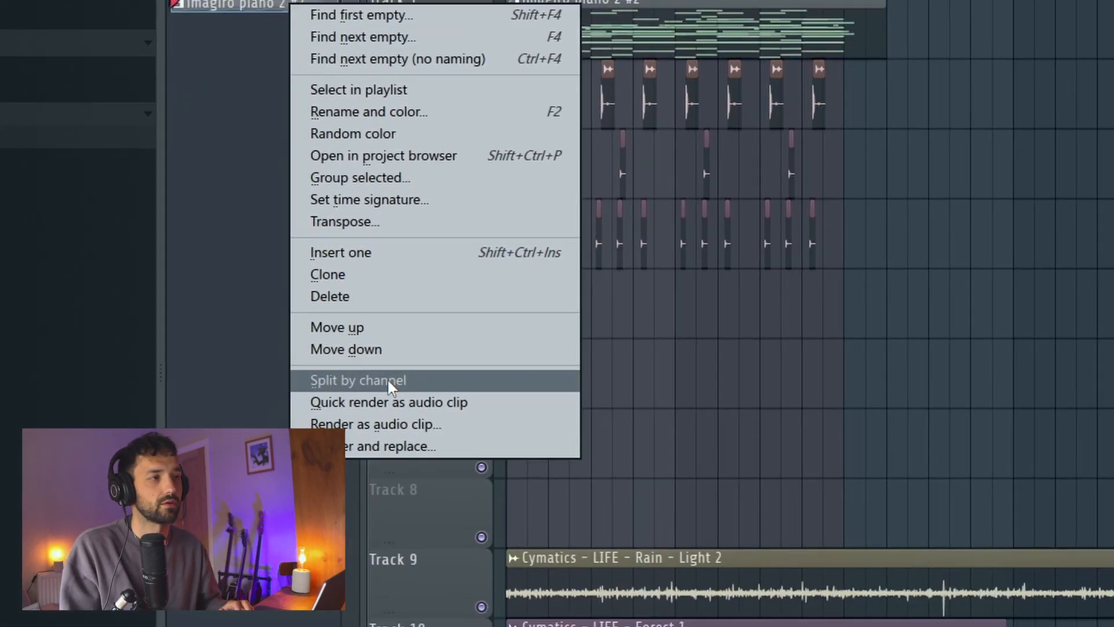
left_click(308, 385)
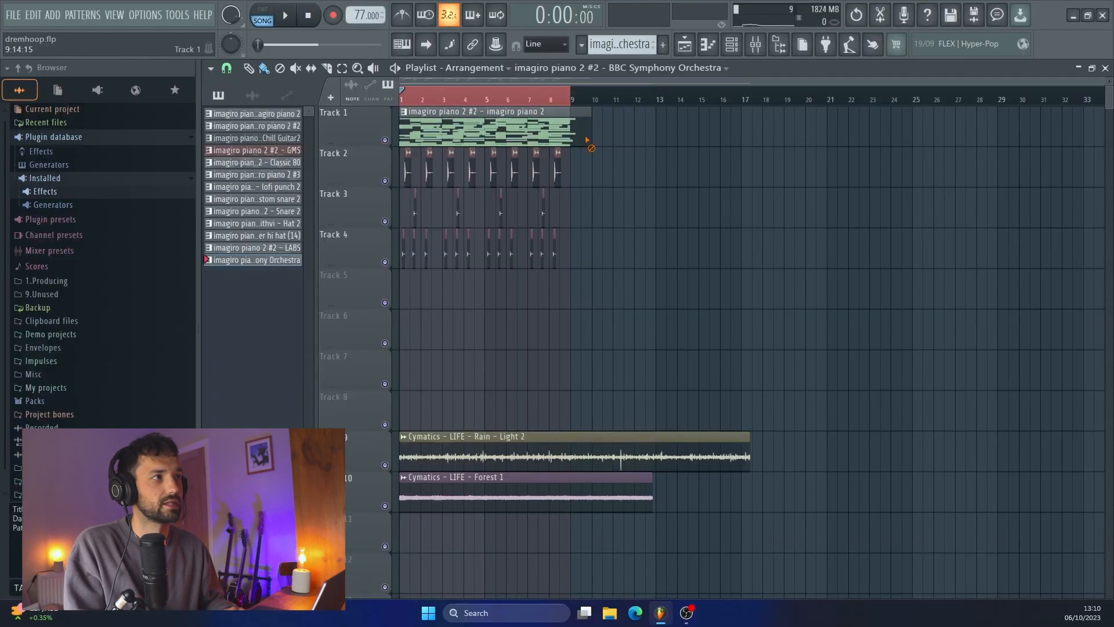
right_click(642, 82)
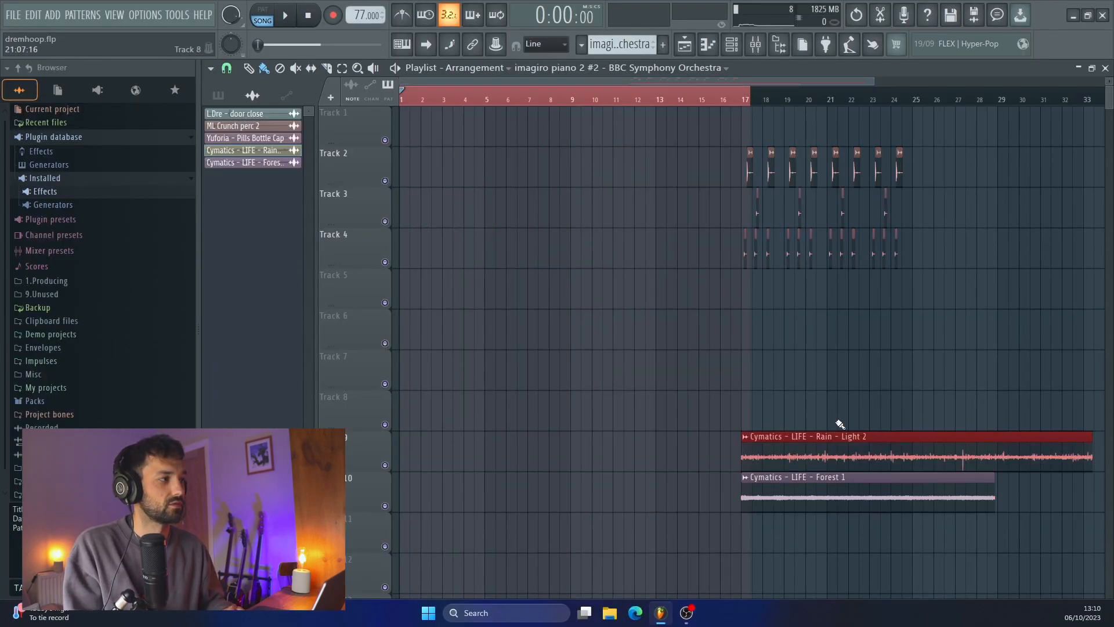
Remove the stray BBC Symphony Orchestra clip from Track 8 and move the Rain and Forest audio clips to bar 1
left_click(831, 423)
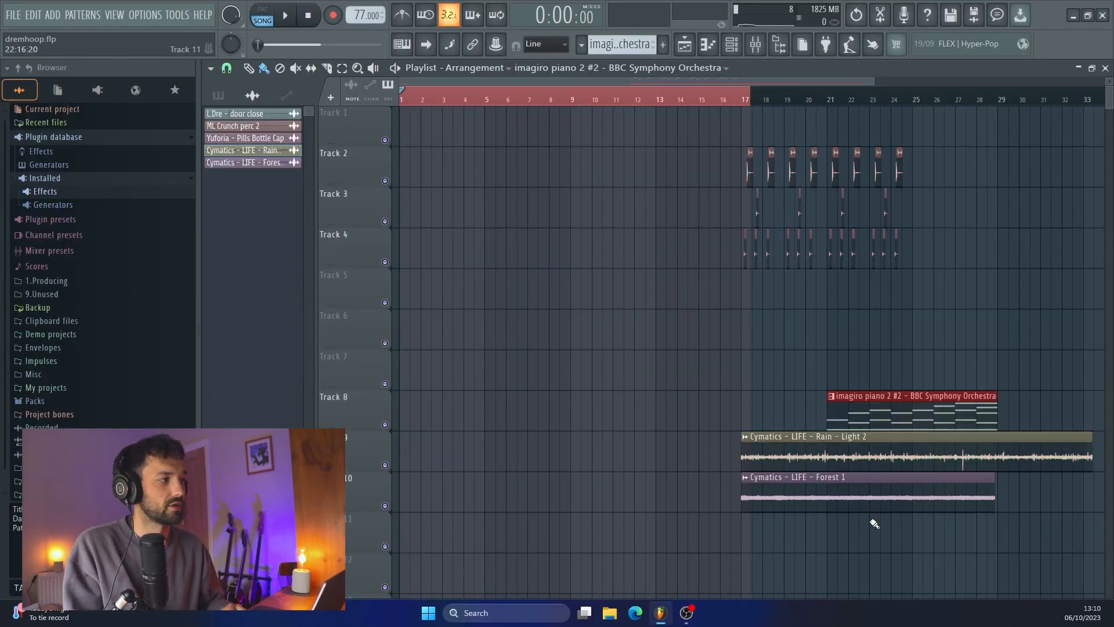
right_click(910, 417)
left_click_drag(766, 409, 858, 535)
left_click_drag(812, 455, 470, 455)
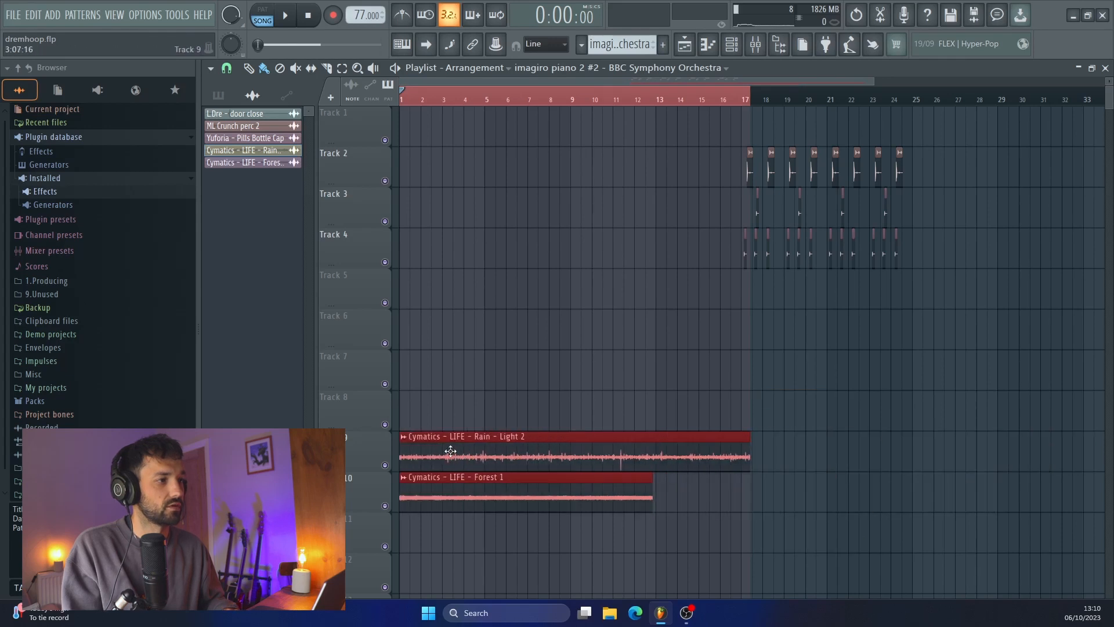
left_click(630, 494, "ctrl")
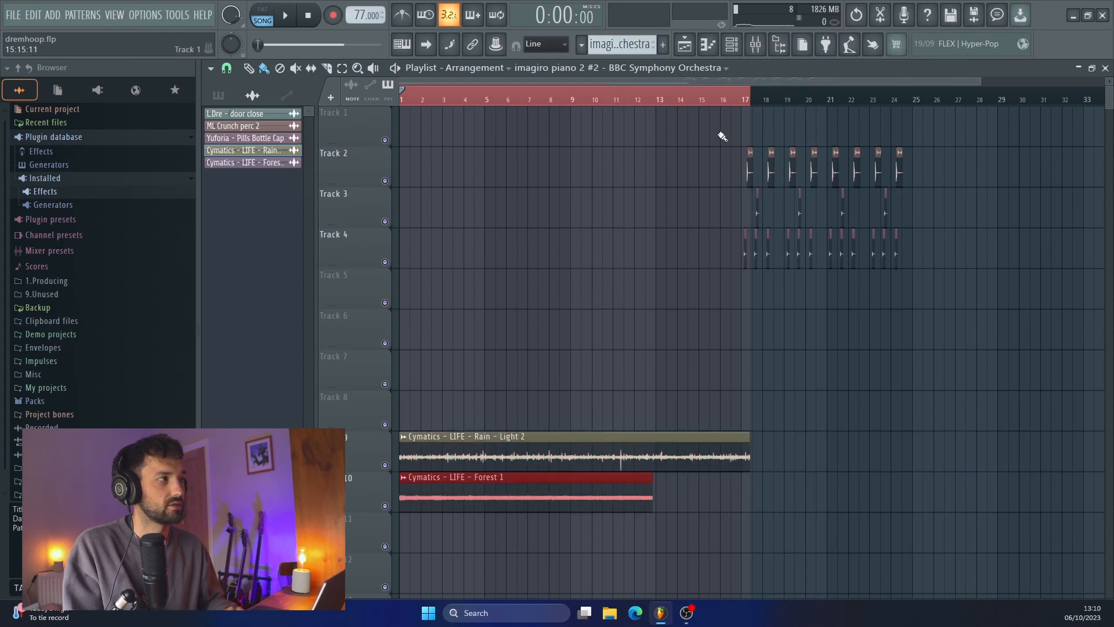
Clear the percussion clips from the upper tracks and place all split patterns from bar 1 on Tracks 1 to 13
left_click_drag(722, 135, 988, 307)
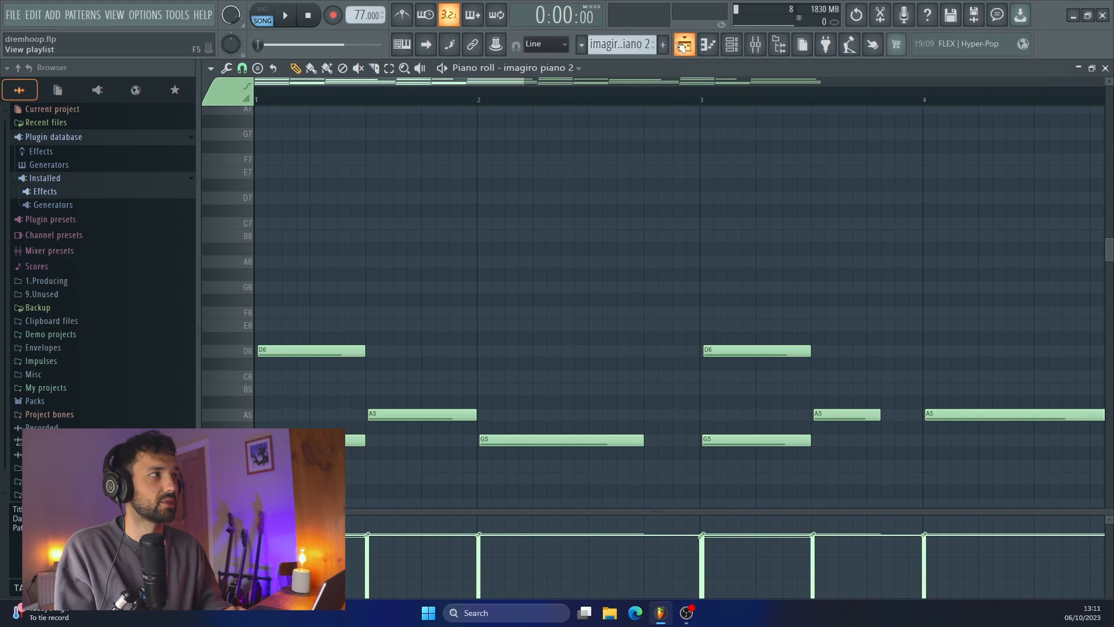
left_click(682, 46)
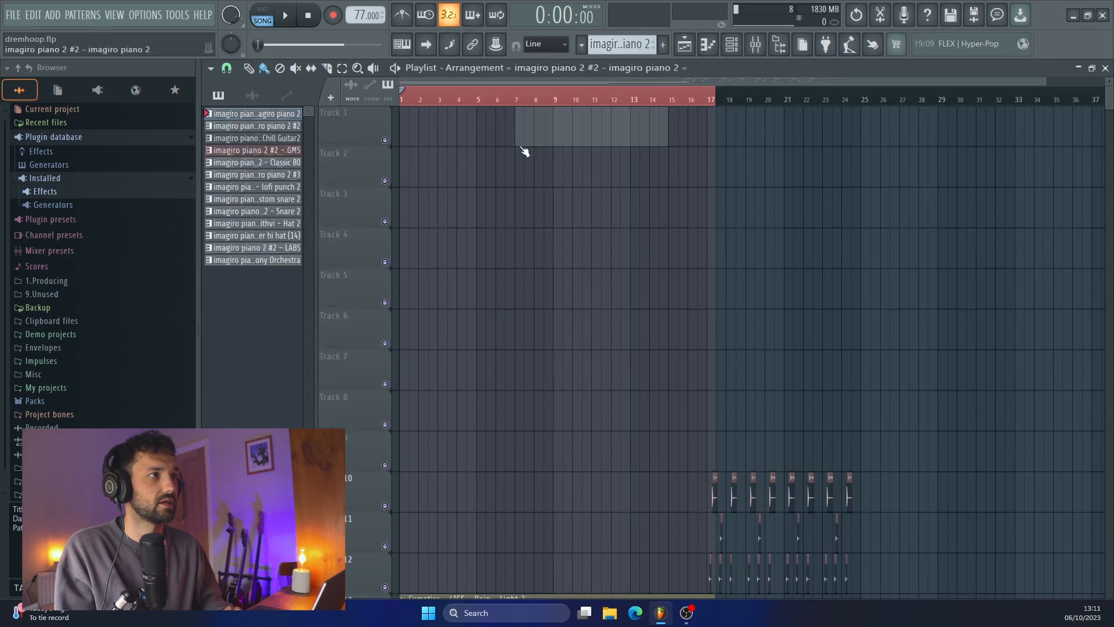
left_click(521, 144)
left_click_drag(608, 120, 492, 121)
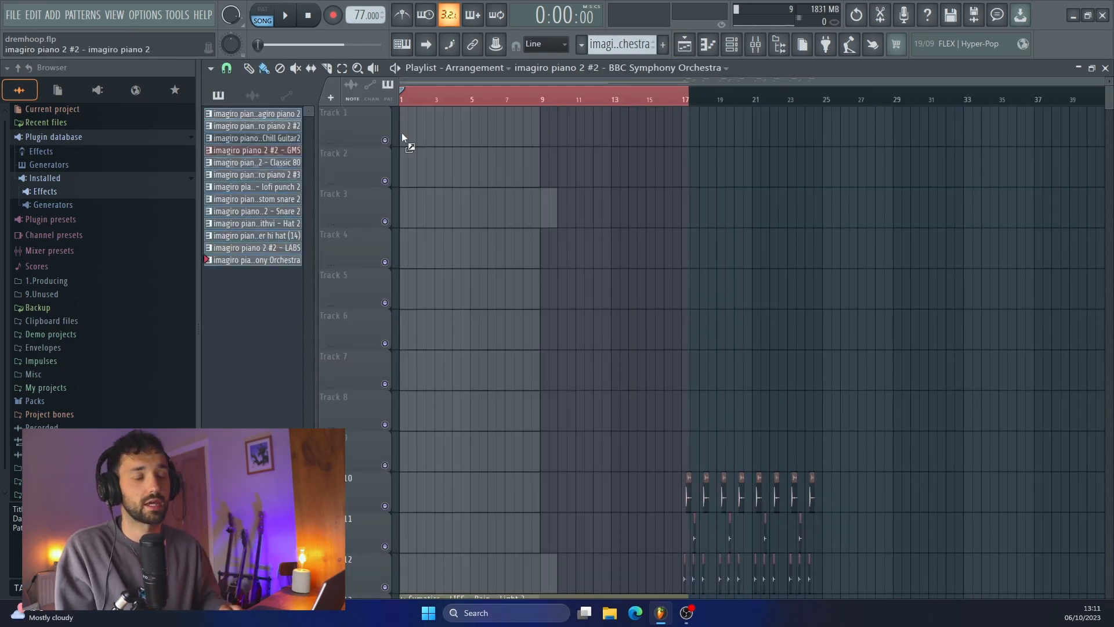
left_click_drag(402, 132, 401, 132)
scroll(541, 358, "down", 4)
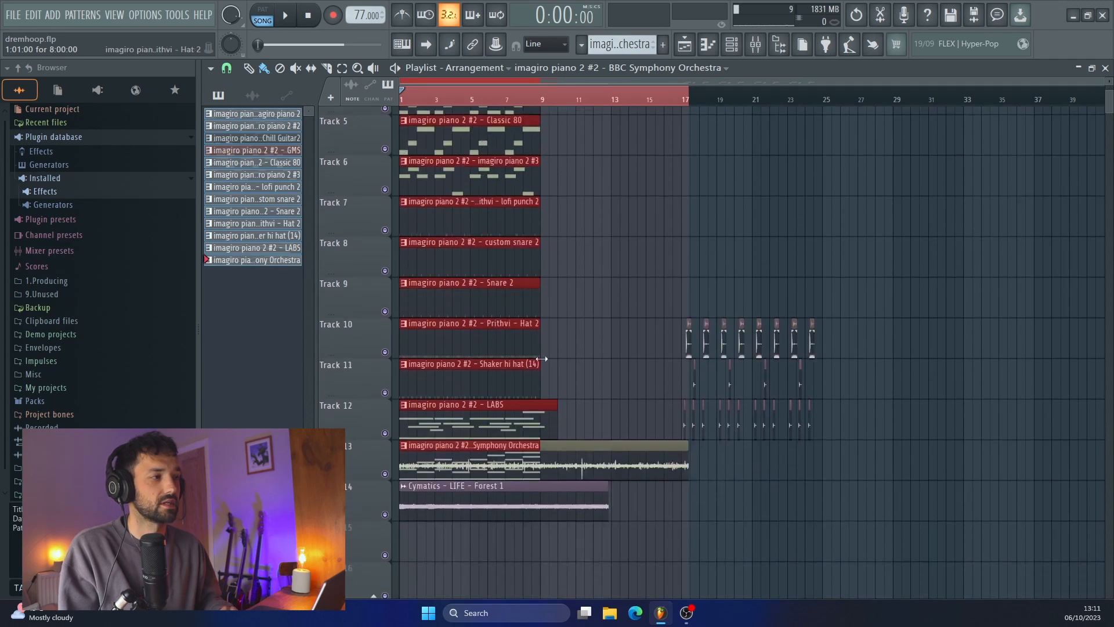
Move the percussion, Rain and Forest audio clips down to Tracks 14 to 18, below the pattern clips
left_click_drag(866, 303, 608, 510)
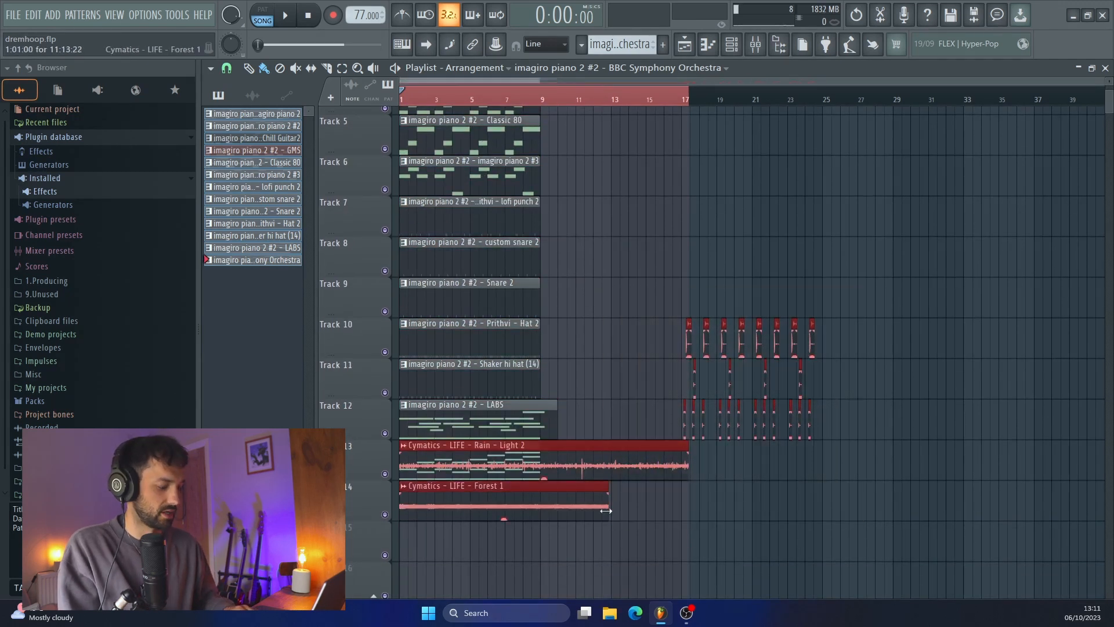
key("shift+Down")
key("shift+Down")
key("shift+Down")
key("shift+Down")
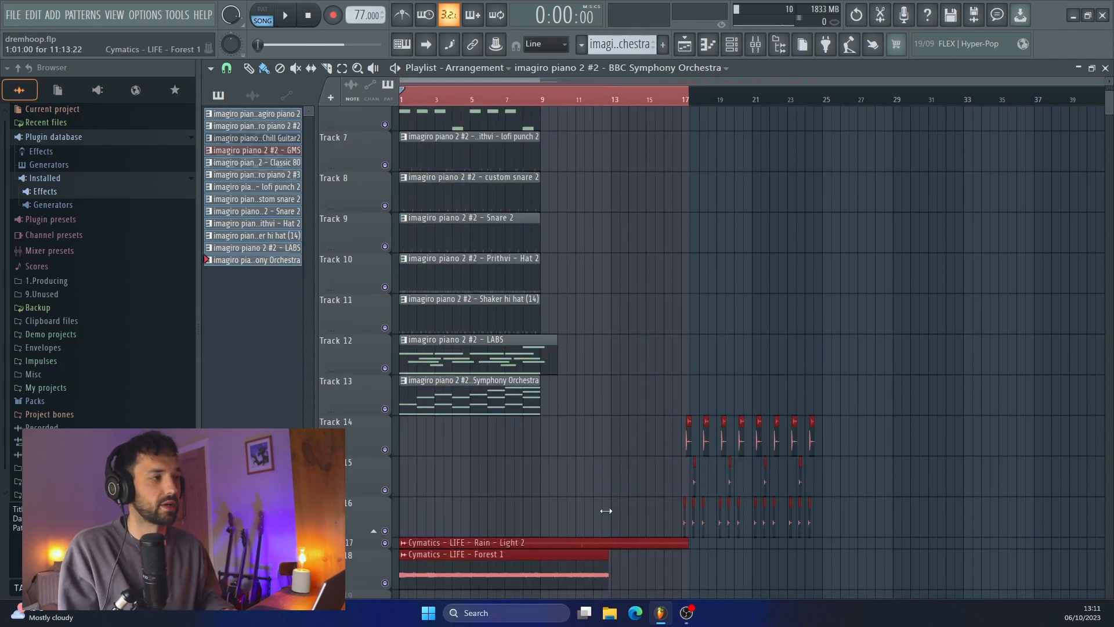
left_click(605, 510)
scroll(617, 480, "up", 6)
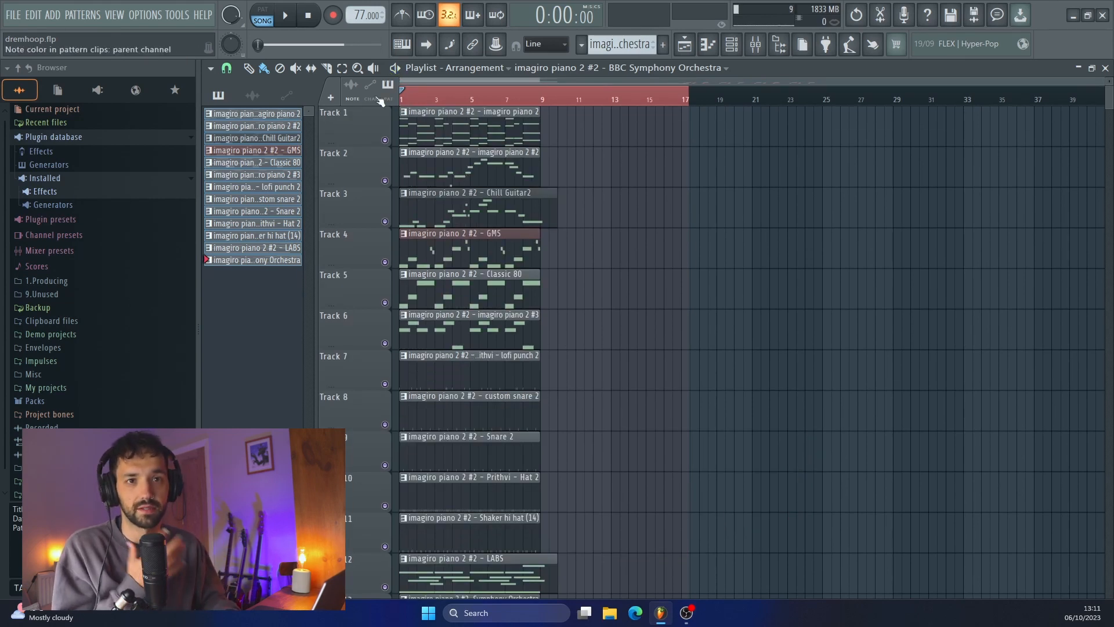
Duplicate the whole eight-bar block of pattern clips four times so it fills the playlist up to bar 41
key("ctrl+a")
left_click_drag(425, 131, 998, 139)
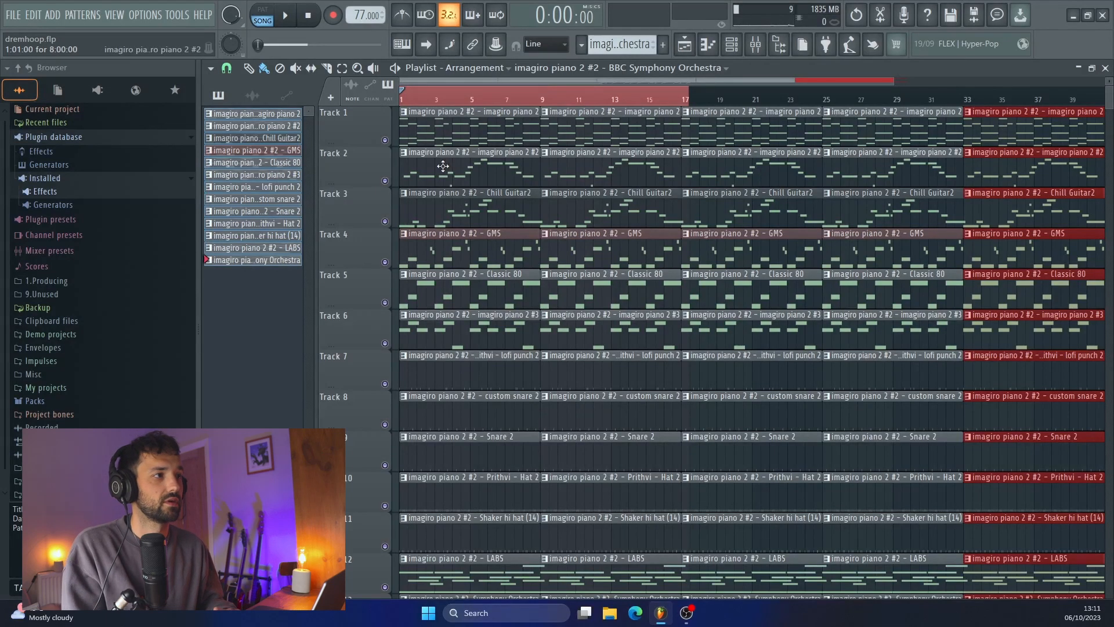
Delete the pattern clips on Tracks 2 to 13 in bars 1 to 8, keeping only the piano clip on Track 1
left_click_drag(442, 167, 458, 597)
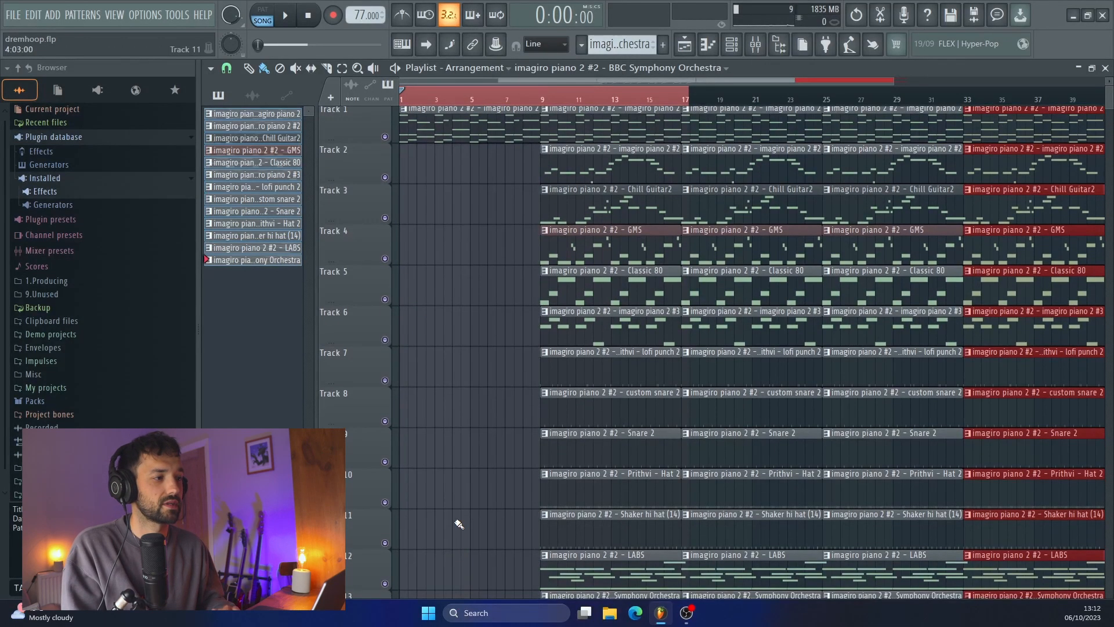
scroll(458, 524, "down", 5)
scroll(457, 524, "up", 5)
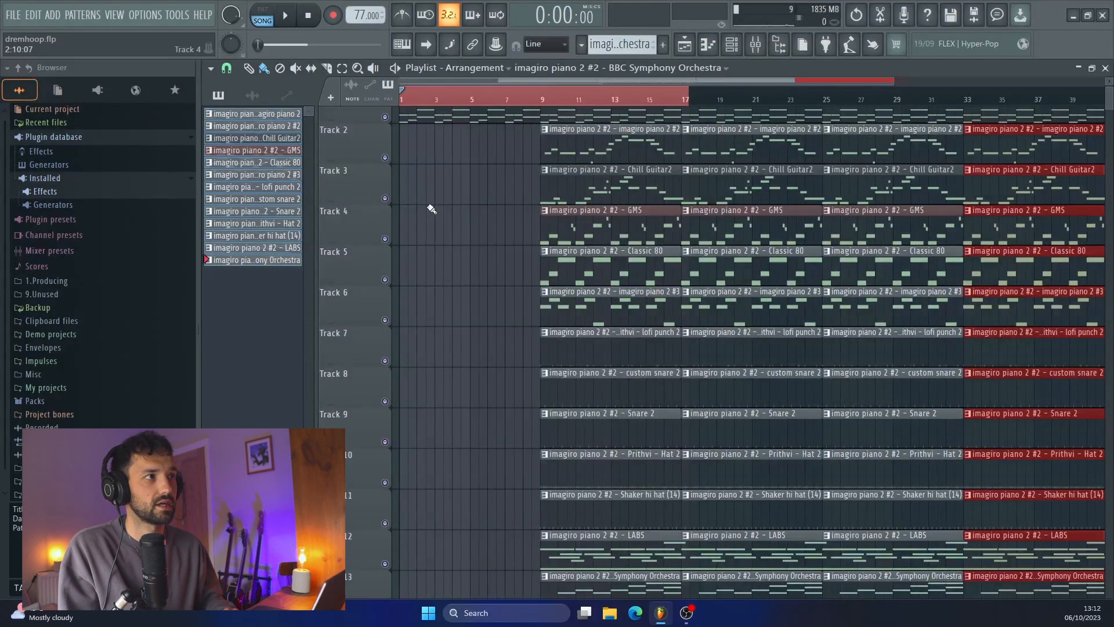
scroll(441, 197, "up", 1)
scroll(459, 180, "down", 2, "ctrl")
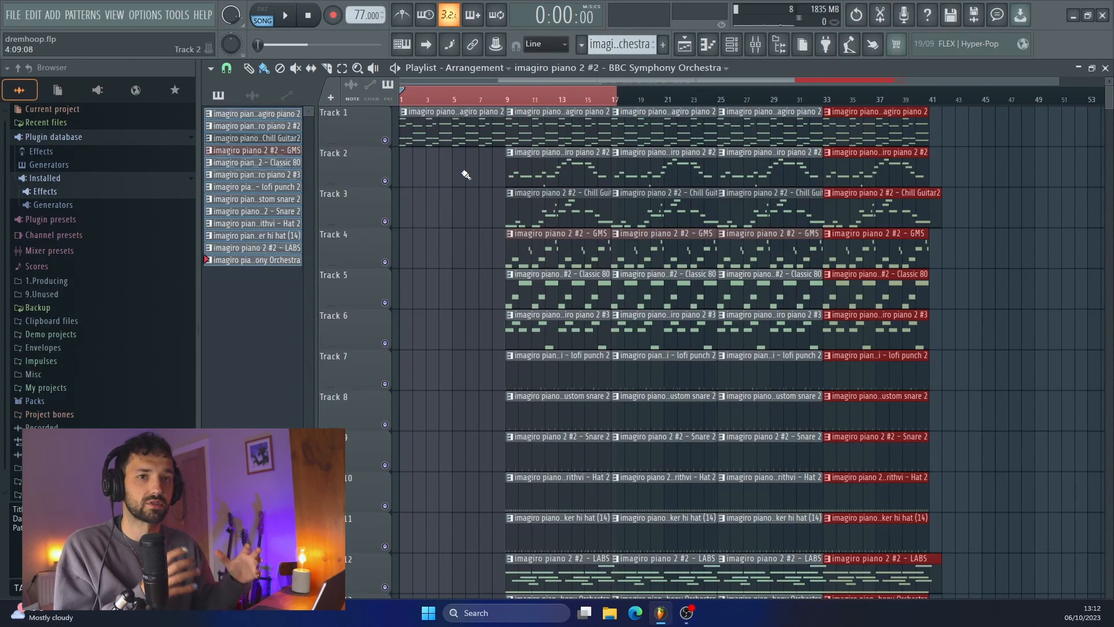
Highlight the song sections one after another: bars 1 to 8, 9 to 16, 17 to 32 and 33 to 40
left_click(418, 111)
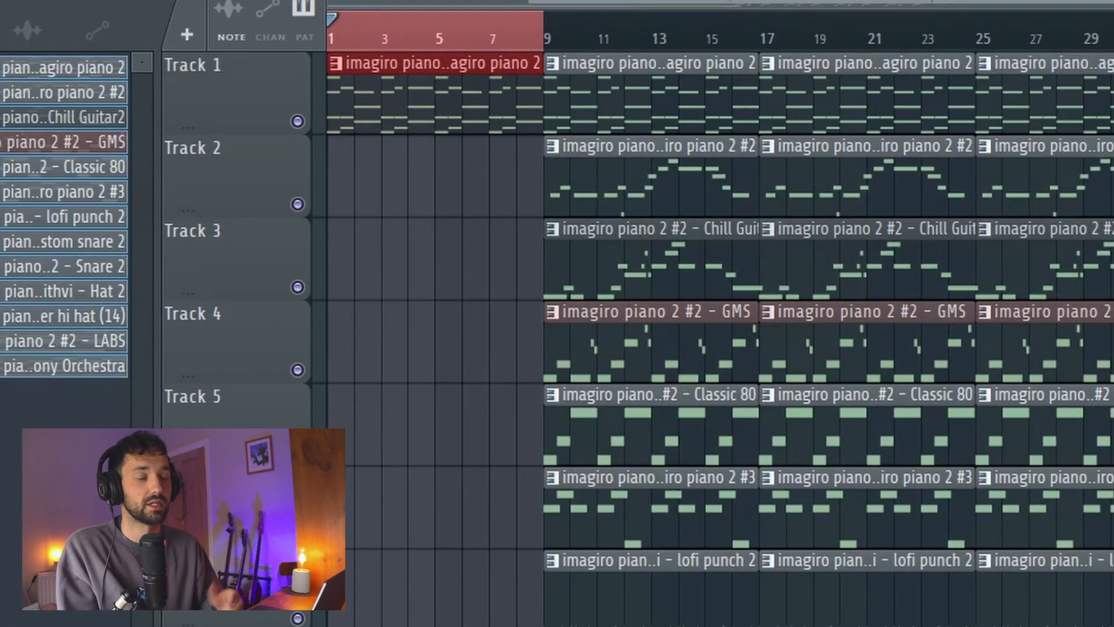
left_click_drag(545, 41, 787, 91)
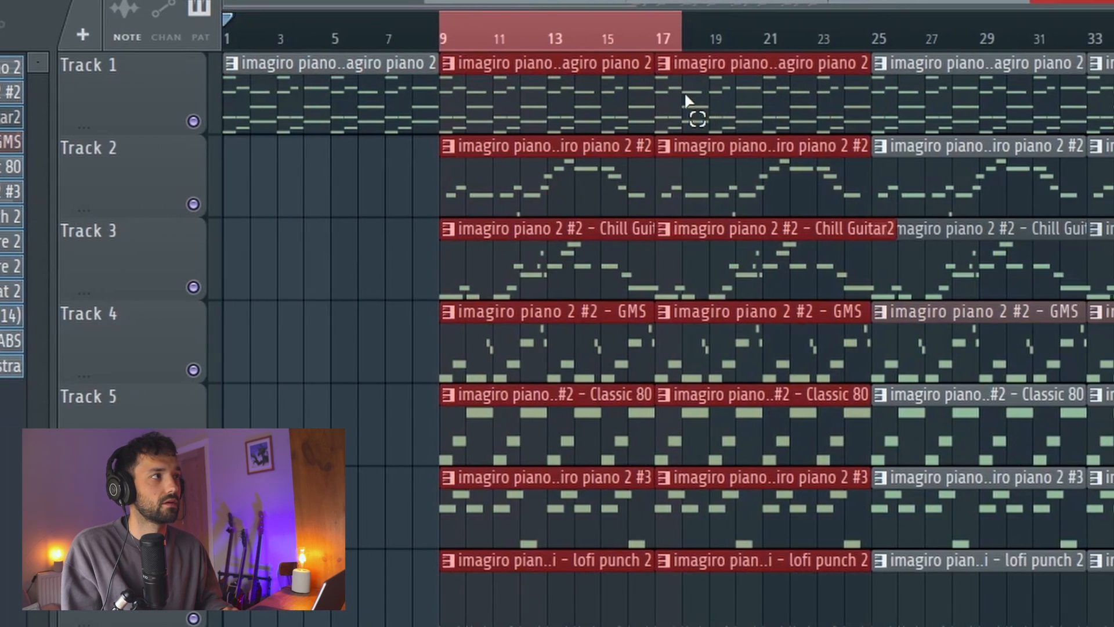
left_click_drag(685, 96, 653, 96)
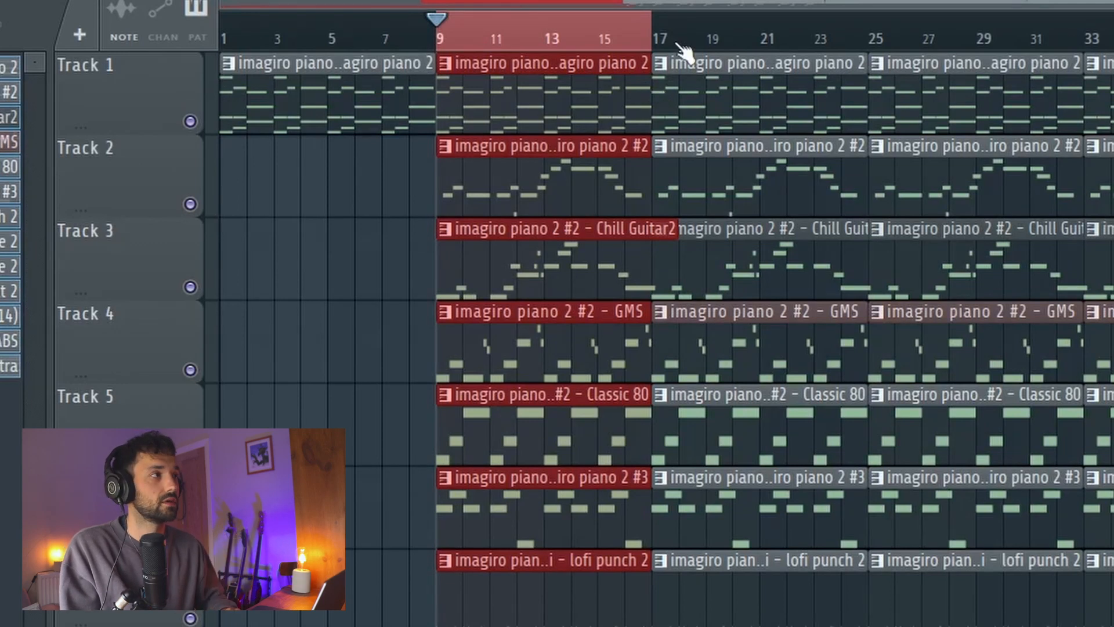
left_click_drag(677, 44, 1079, 53)
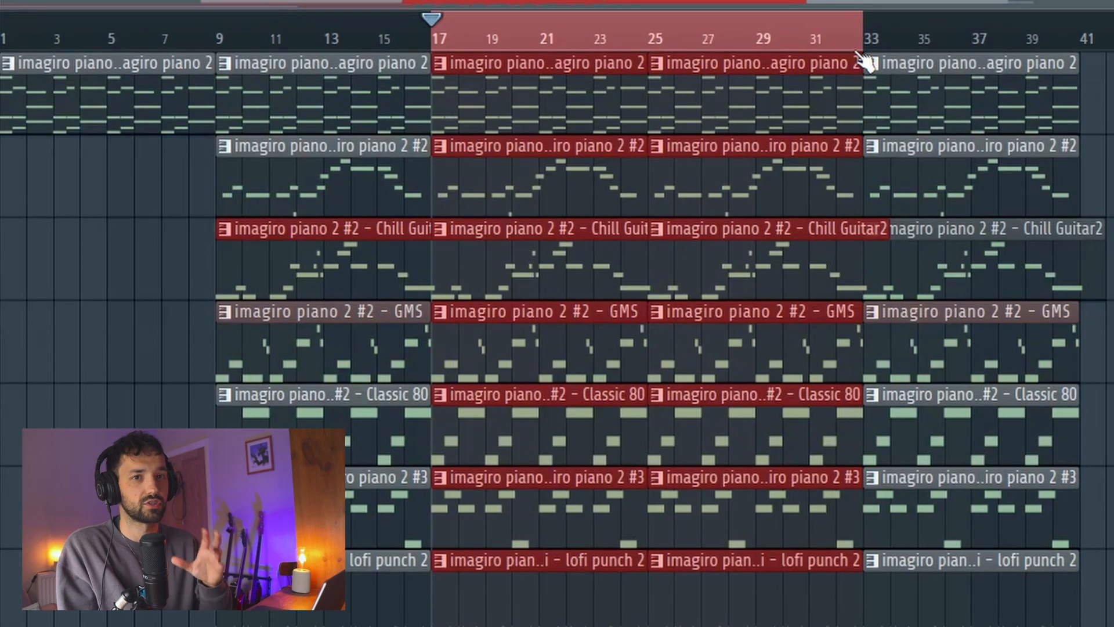
scroll(860, 146, "down", 1)
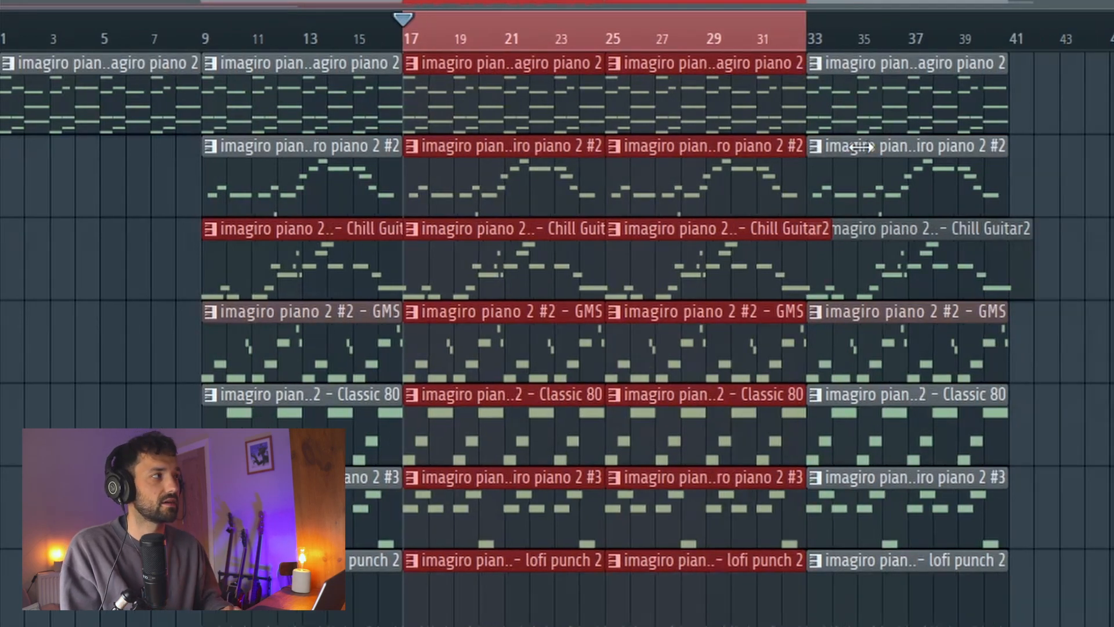
left_click_drag(803, 31, 1043, 35)
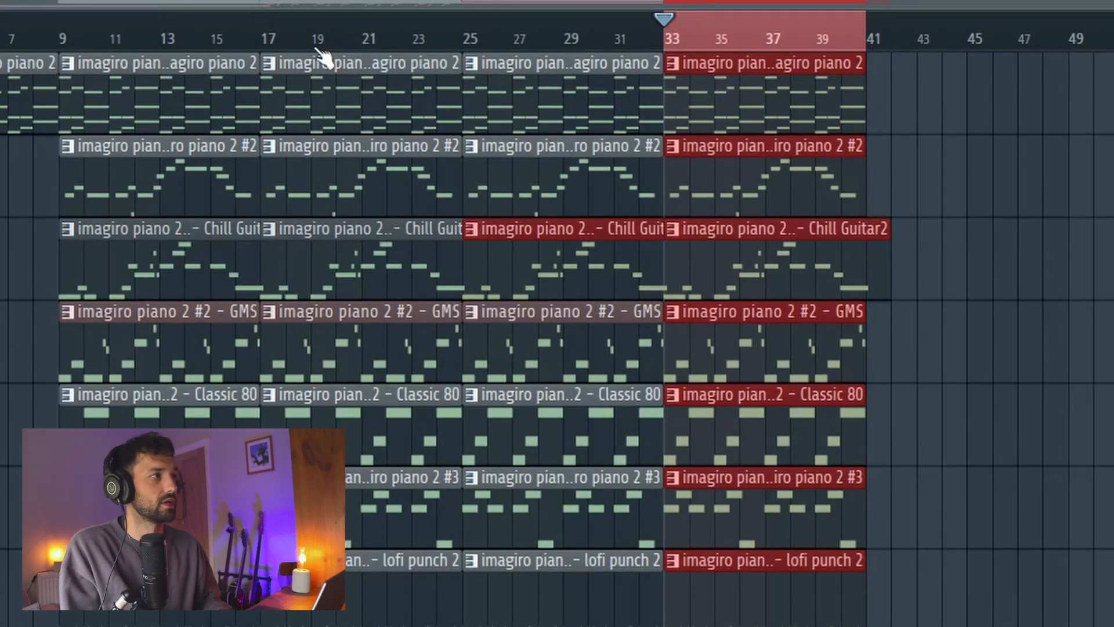
Copy the two pattern blocks from bars 17 to 32 to the end of the arrangement, starting at bar 41
left_click_drag(313, 51, 523, 623)
left_click_drag(510, 325, 946, 325)
scroll(946, 325, "up", 1)
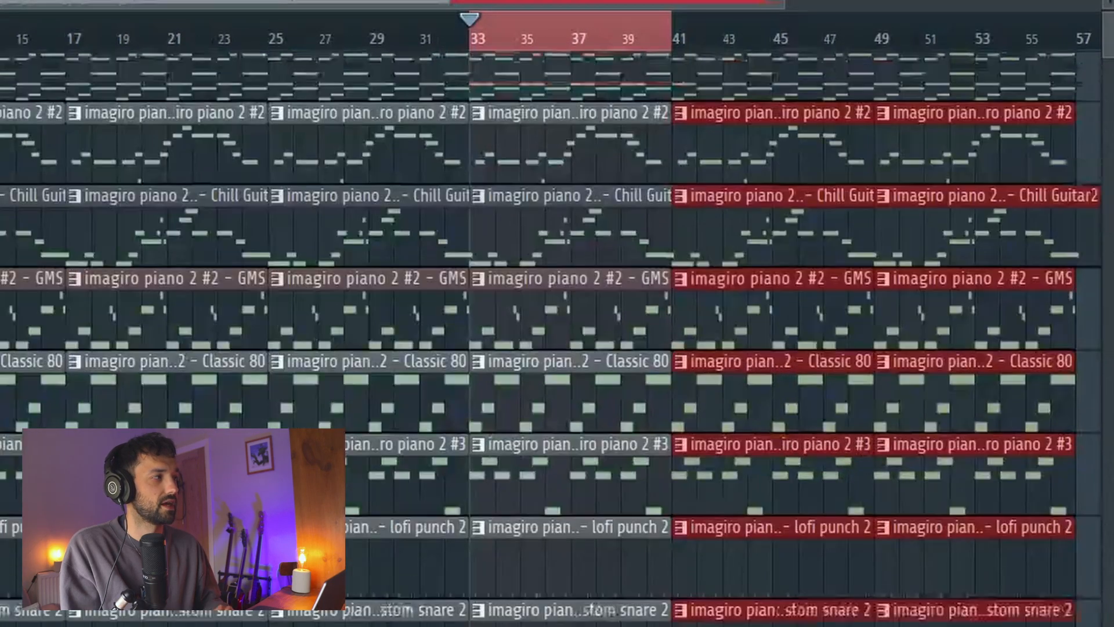
scroll(772, 125, "up", 1)
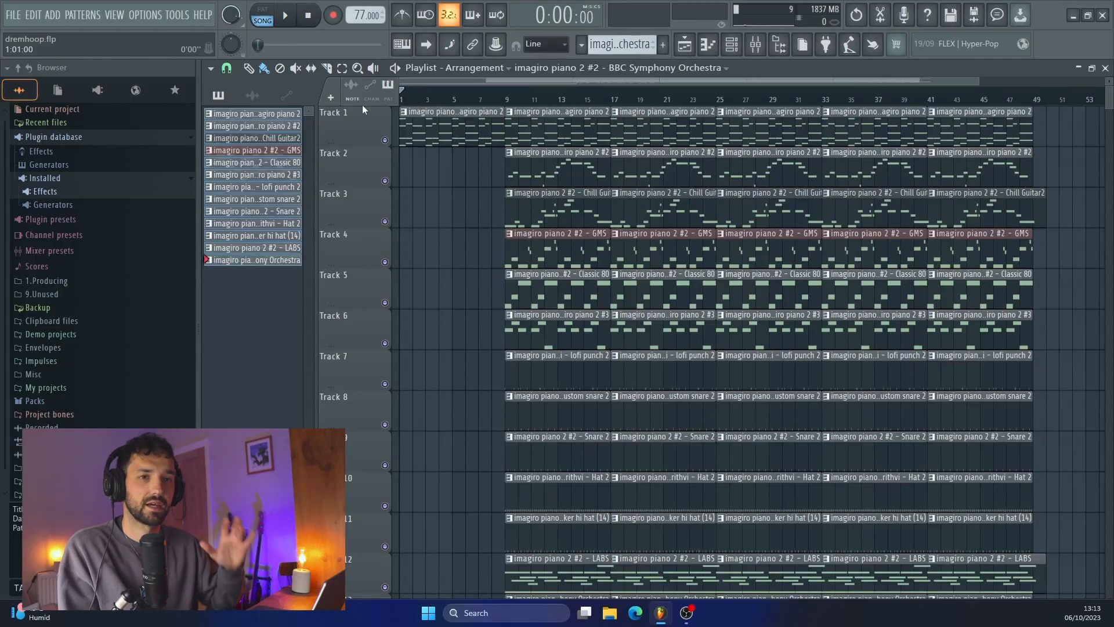
Play the intro, add the imagiro piano 2 #2 melody to Track 2 there, and trim its start to bar 3
key("space")
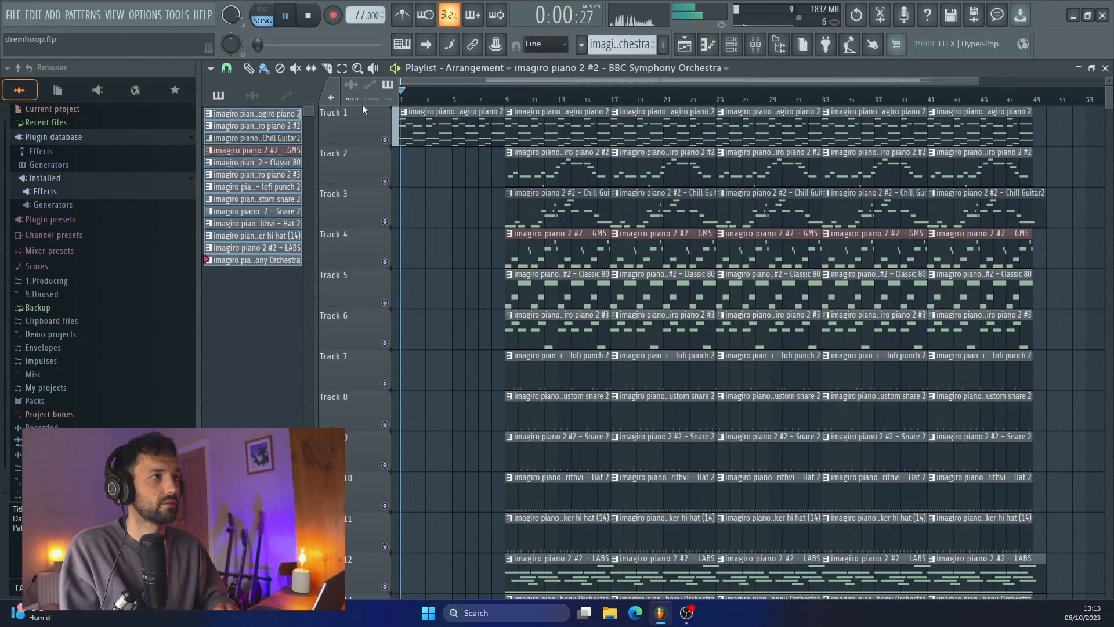
scroll(502, 183, "up", 2, "ctrl")
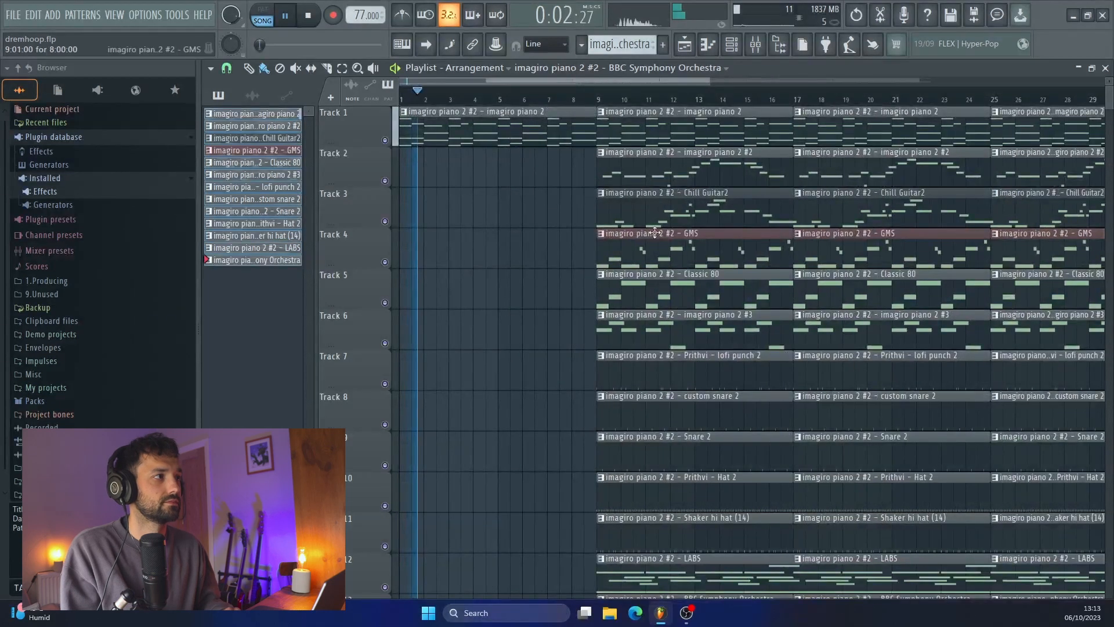
left_click_drag(666, 174, 376, 196, "shift")
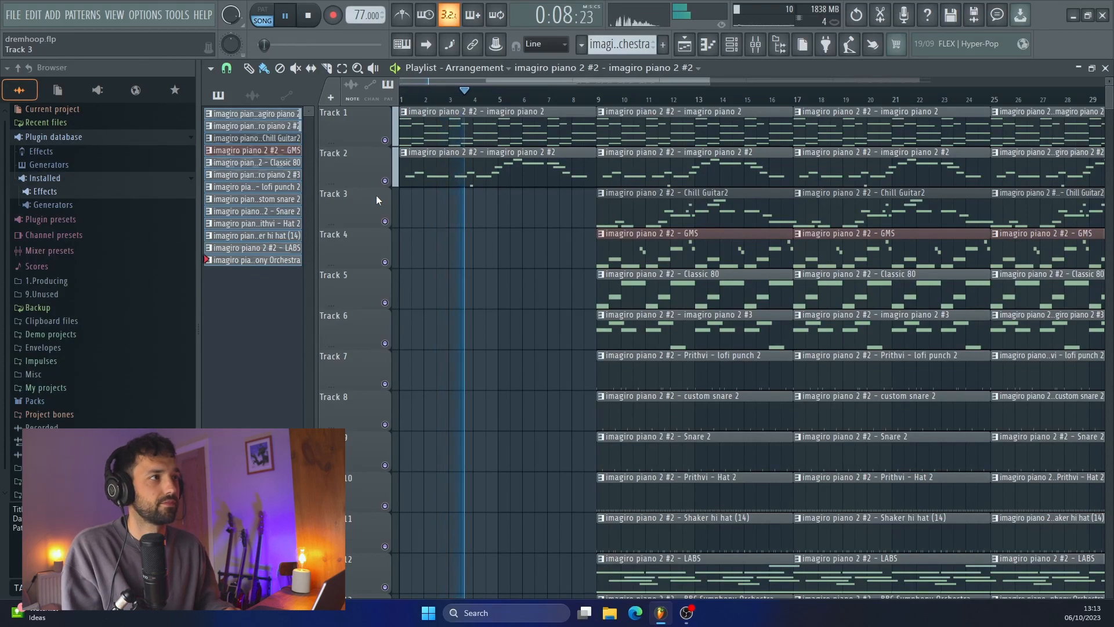
left_click_drag(400, 168, 449, 168)
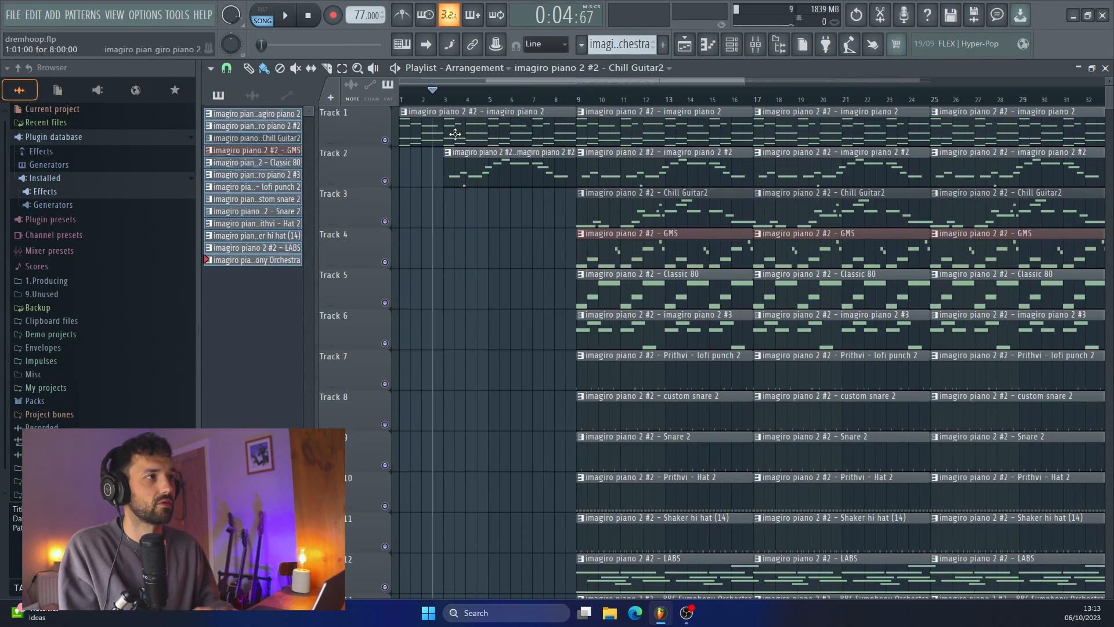
Try the GMS pattern on Track 4 in the intro, starting midway through bar 4, and play it back
scroll(432, 167, "up", 1)
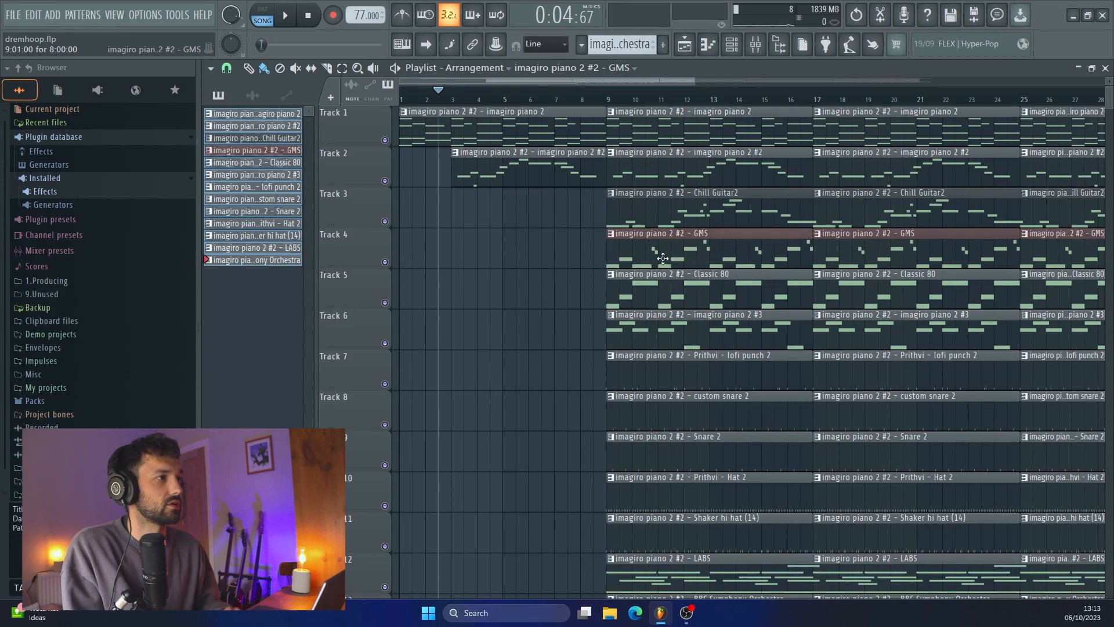
left_click_drag(662, 258, 497, 266)
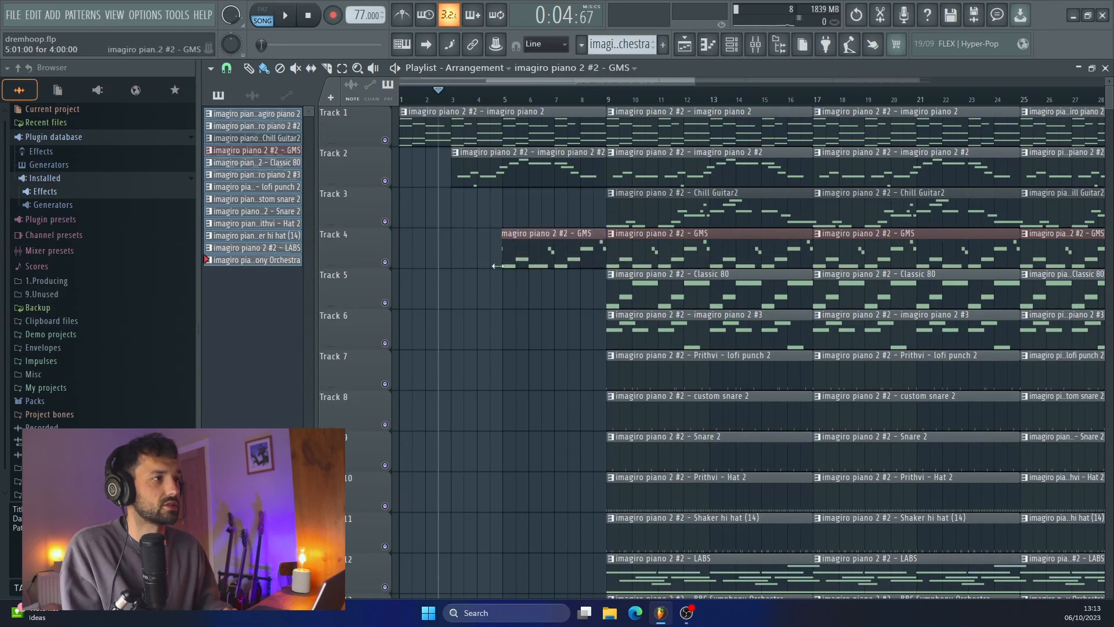
left_click(486, 104)
key("space")
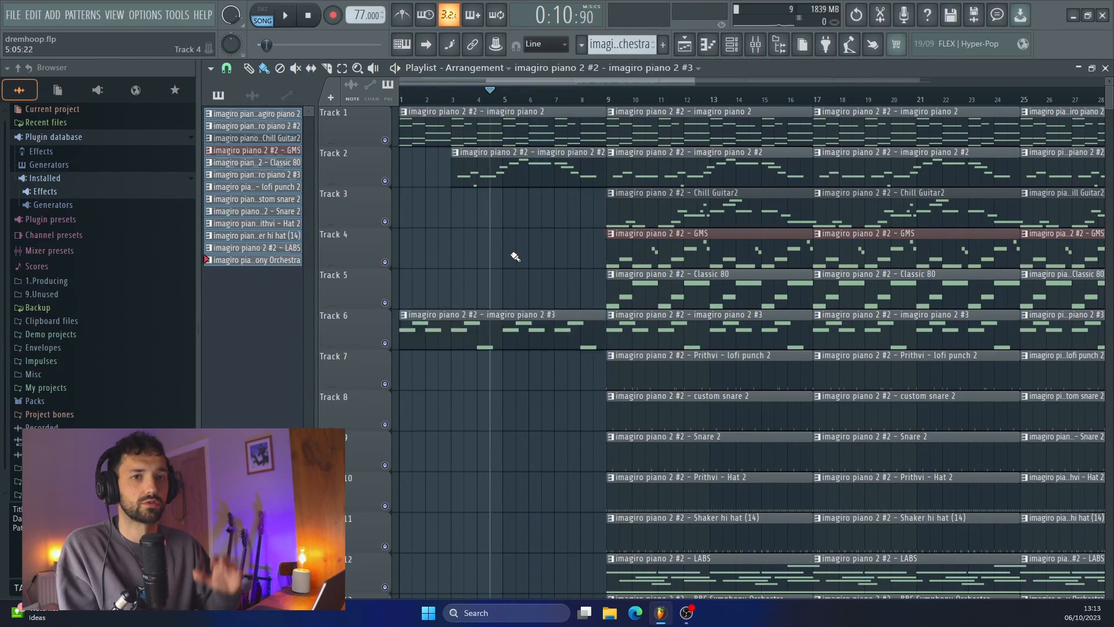
Replace the intro's GMS clip with the imagiro piano 2 #3 pattern on Track 6 and trim its start to bar 5
key("space")
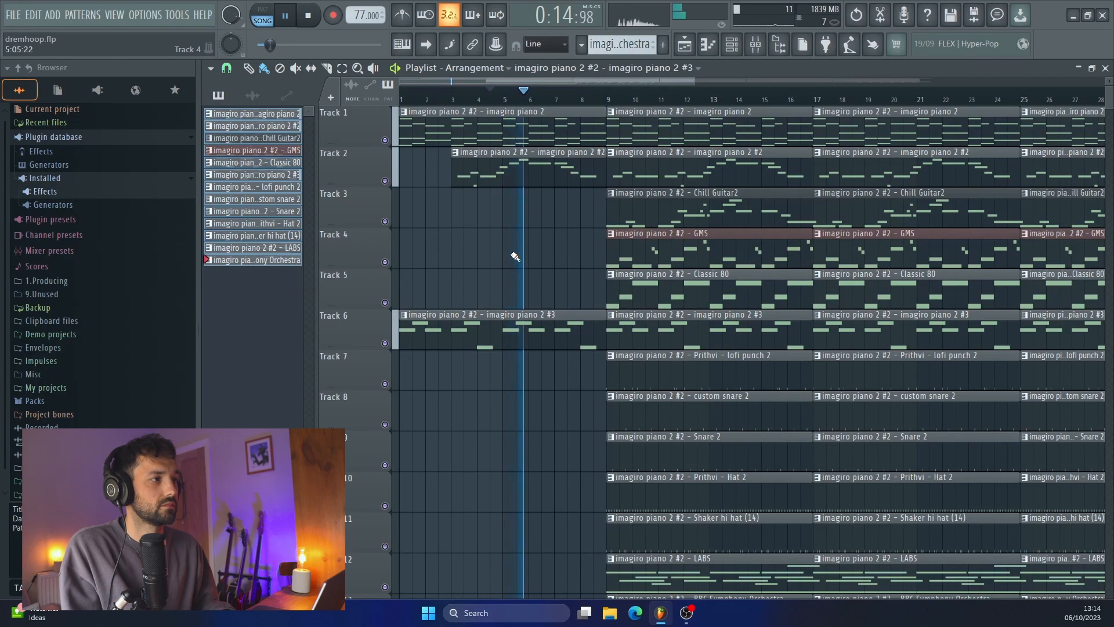
key("space")
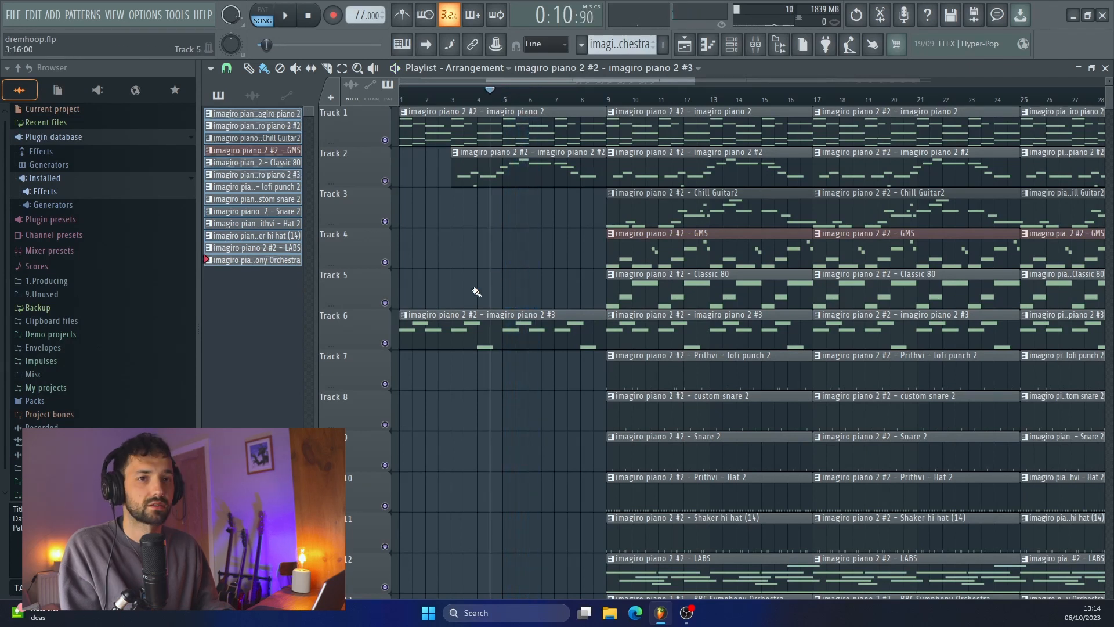
left_click_drag(401, 343, 498, 346)
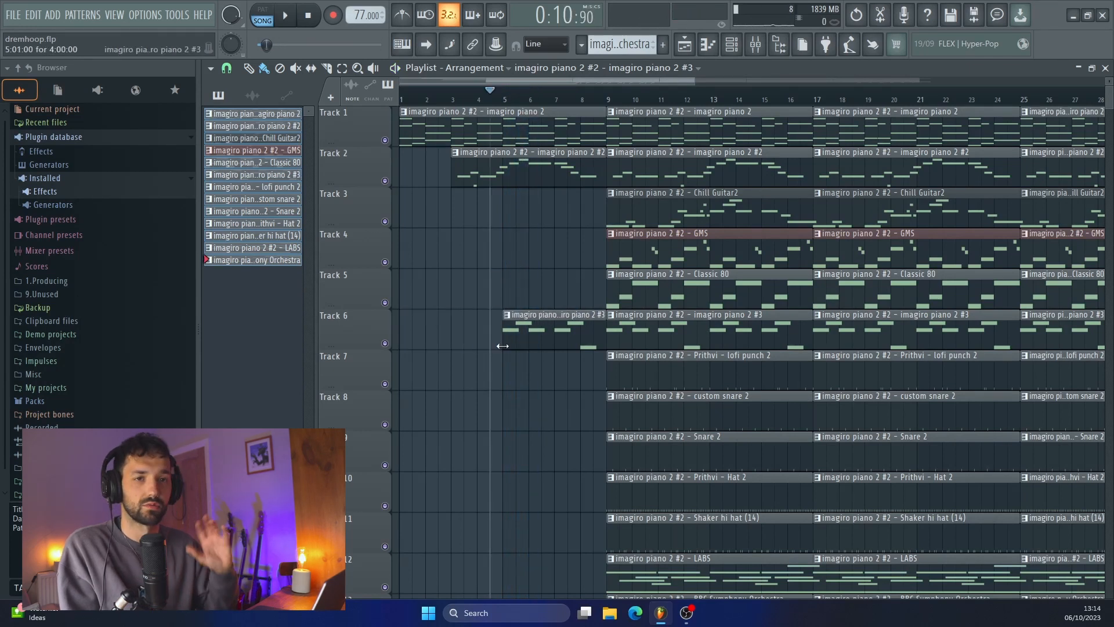
Add the LABS pattern to Track 12 from bar 1 and return the playhead to the song start
scroll(574, 397, "down", 3)
left_click(402, 435)
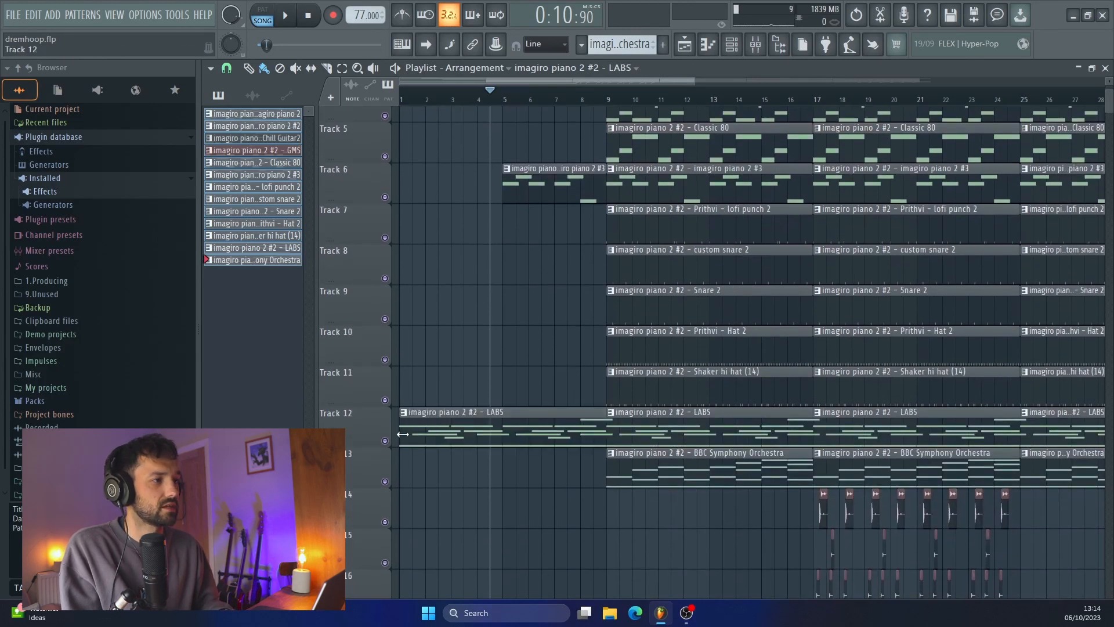
left_click(451, 97)
key("Home")
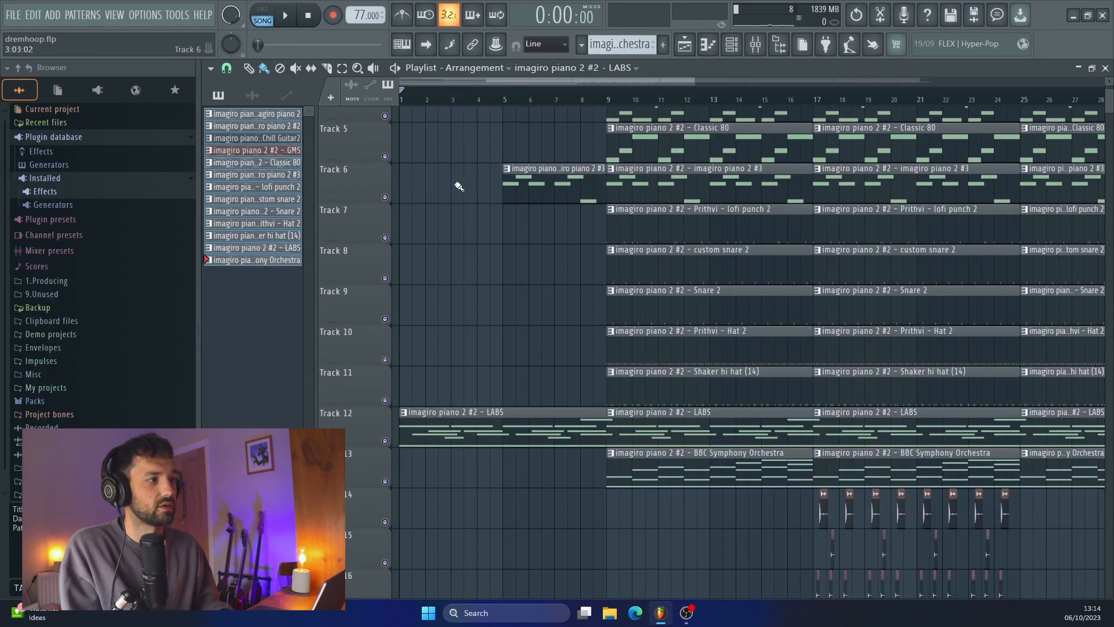
Play the intro from the song start and look over its tracks
scroll(458, 186, "up", 3)
key("space")
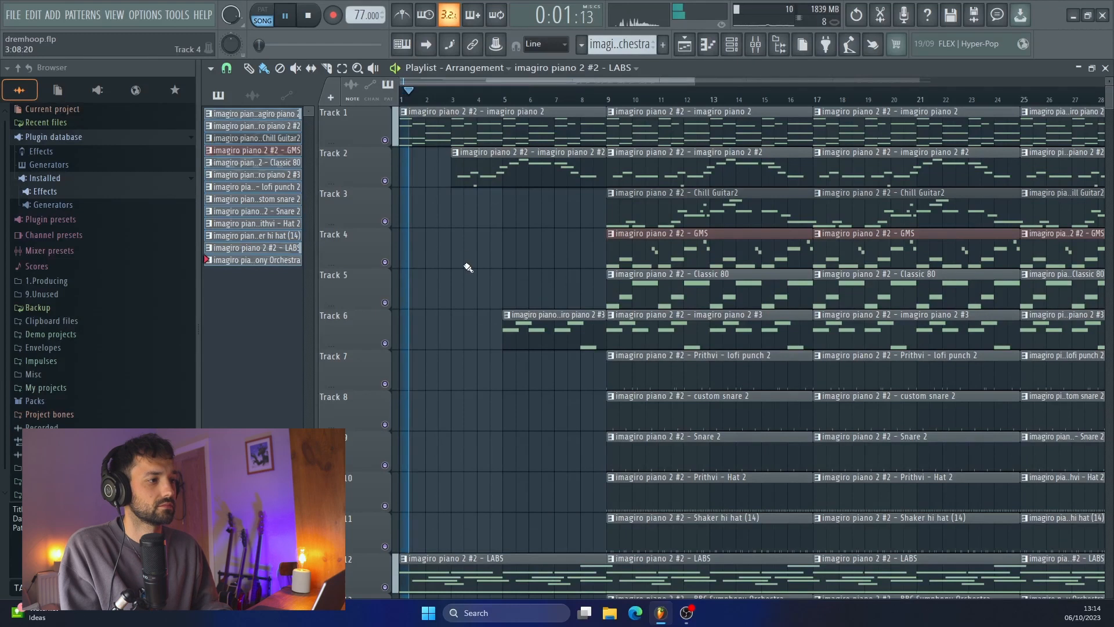
scroll(471, 377, "down", 2)
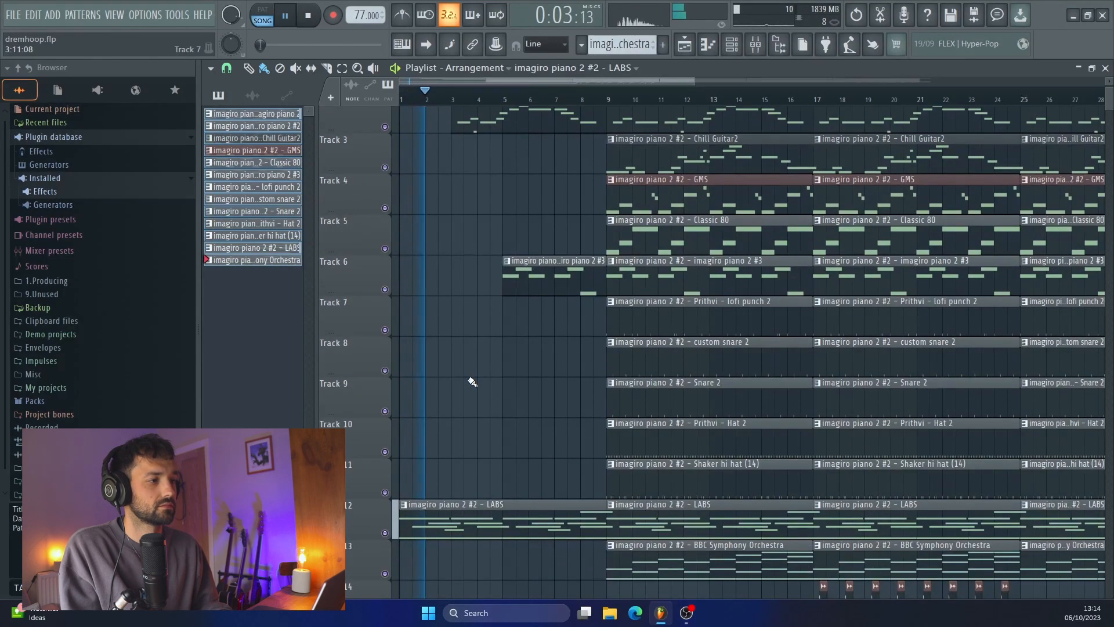
scroll(472, 381, "up", 1)
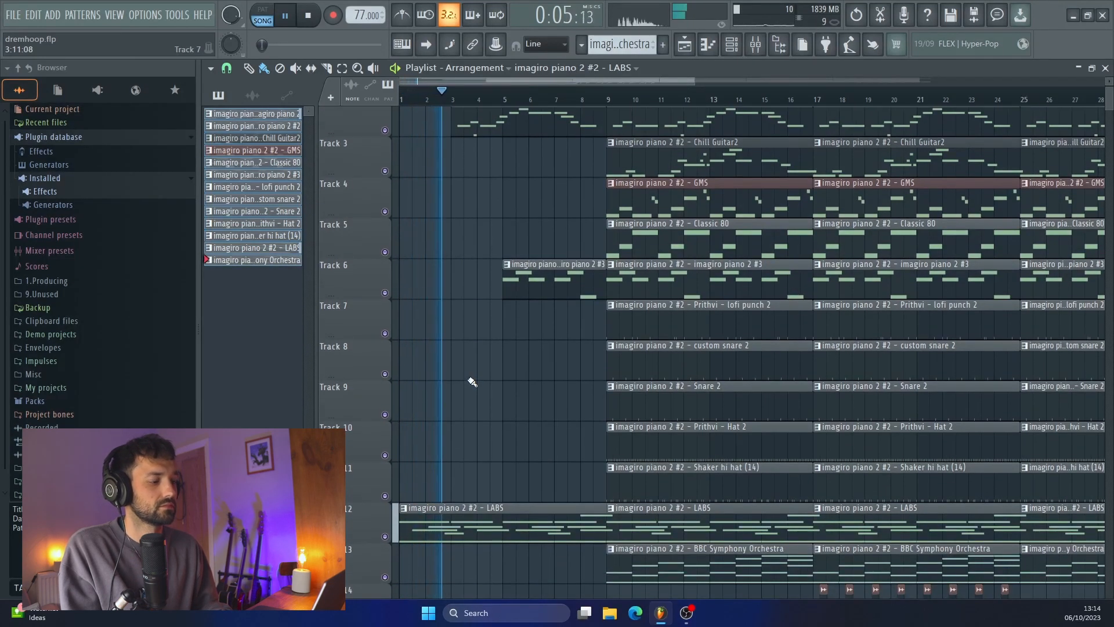
scroll(472, 381, "up", 1)
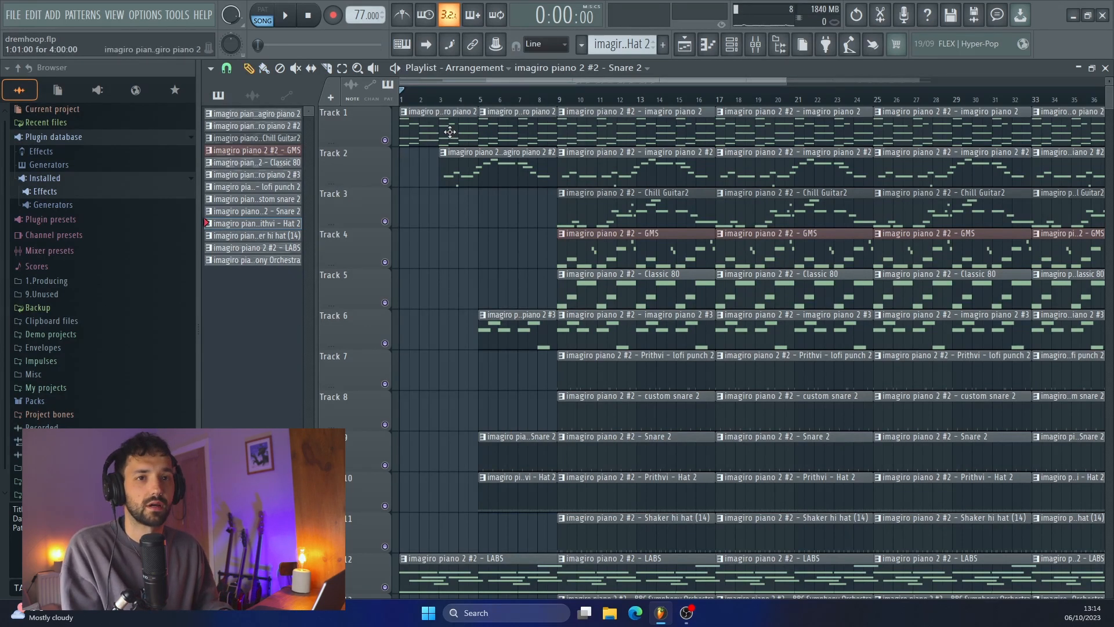
Try making the first four bars of Track 1's piano a unique pattern with all notes raised one octave
left_click(403, 111)
left_click(426, 187)
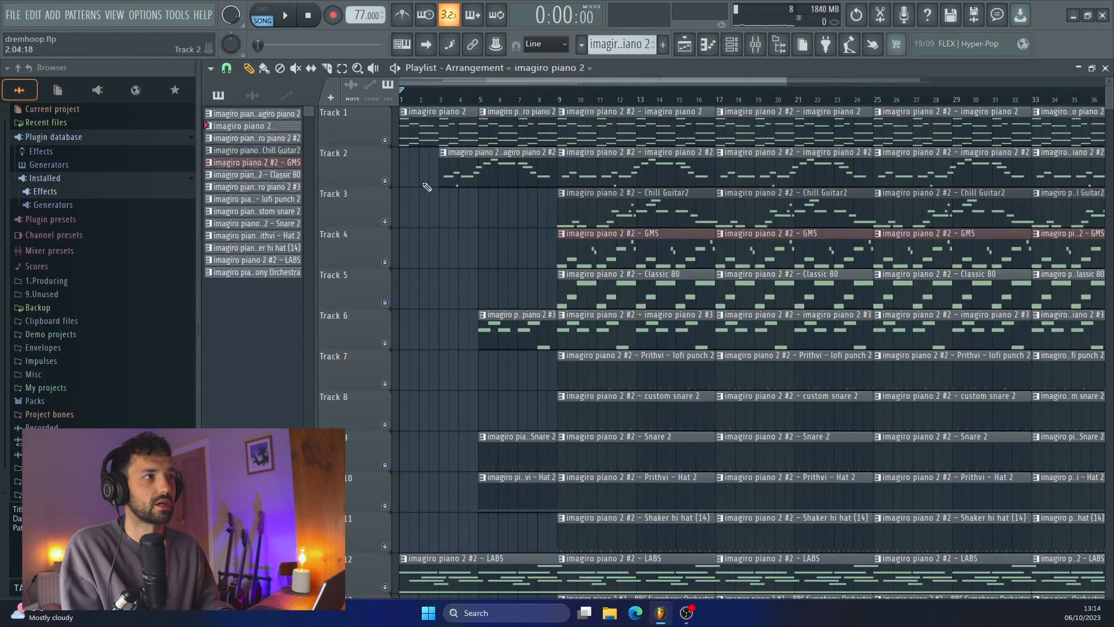
double_click(418, 143)
scroll(423, 147, "up", 1)
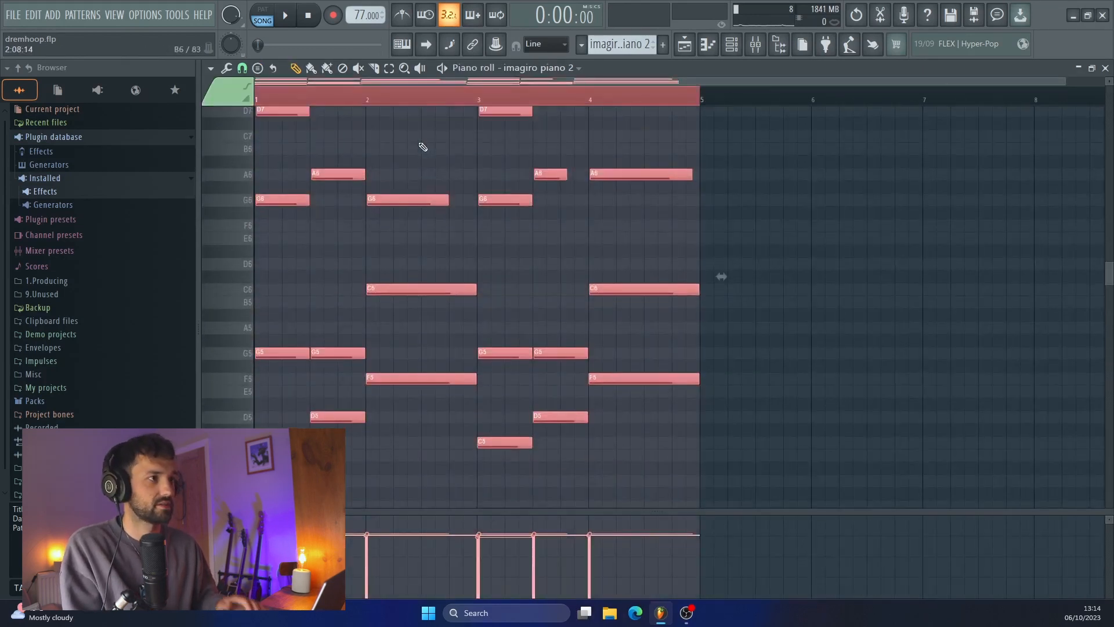
left_click(685, 44)
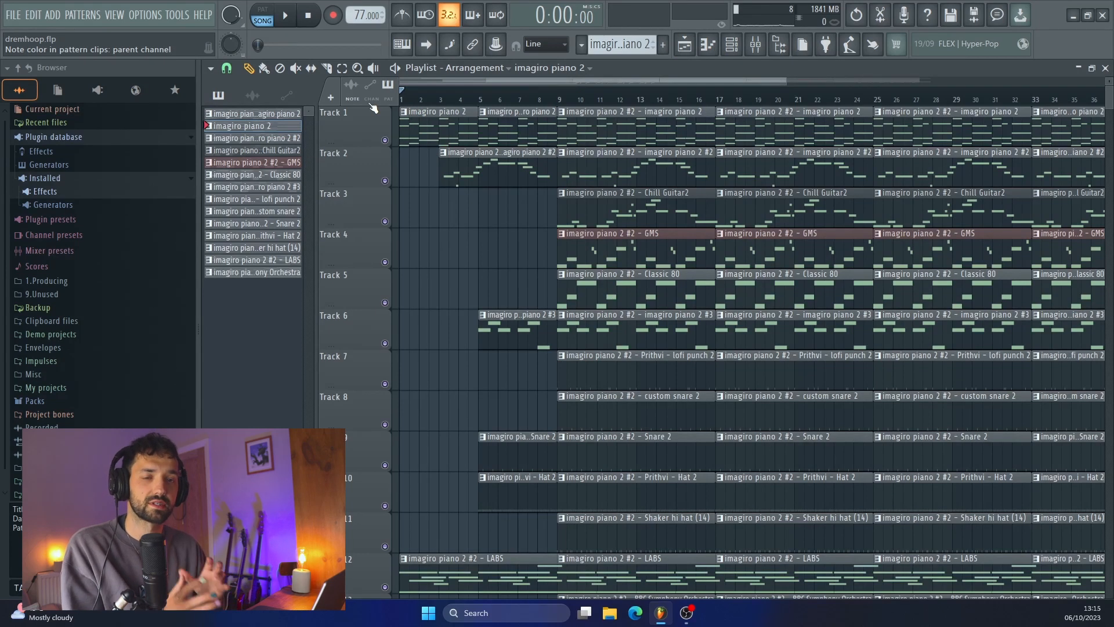
Play the intro from the song start to hear the raised four-bar piano part
key("space")
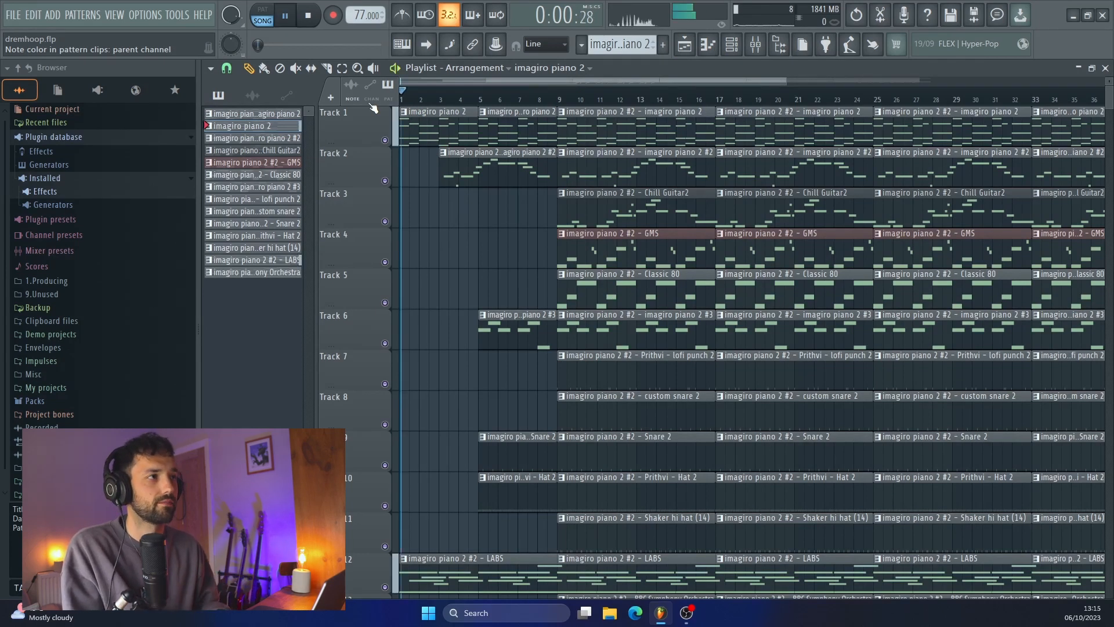
scroll(464, 230, "up", 1)
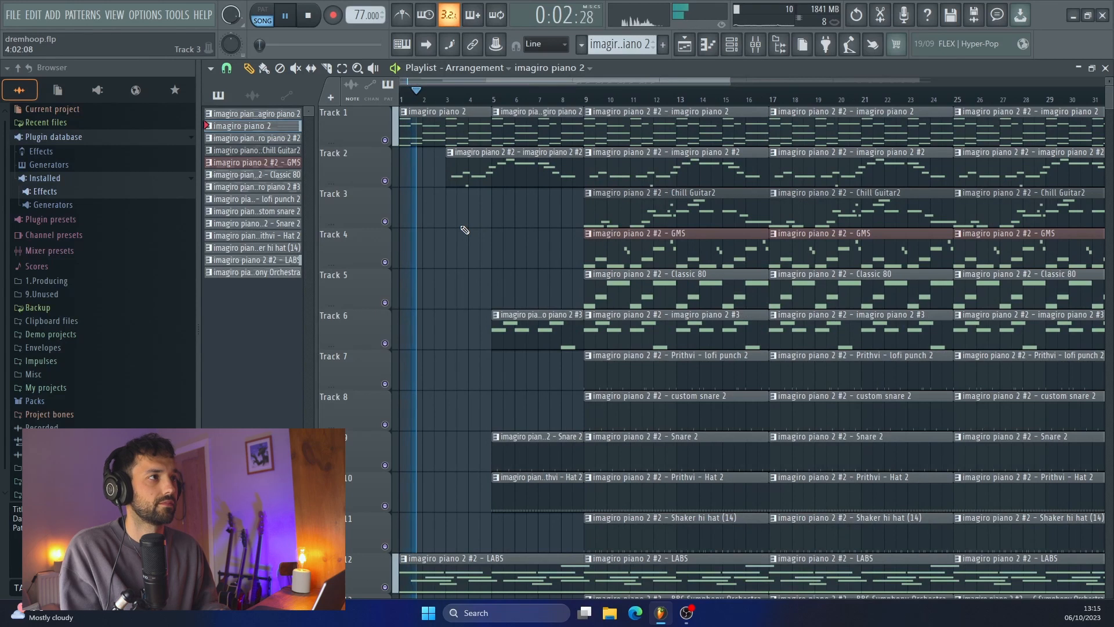
scroll(463, 231, "up", 2)
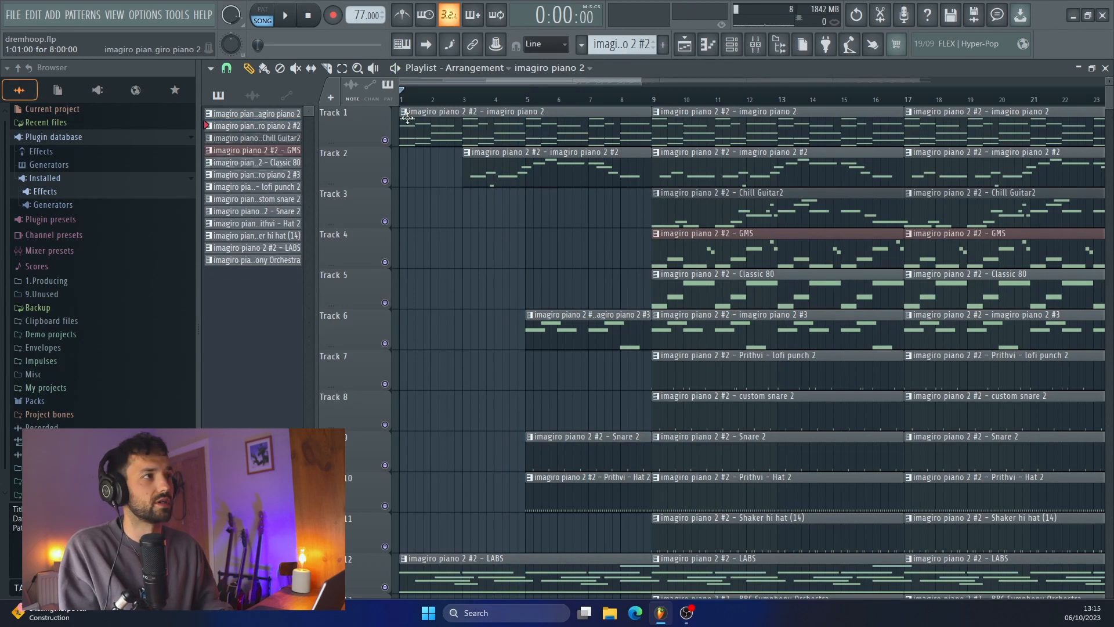
Make Track 1's eight-bar intro piano clip unique, raise all its notes one octave and return to the playlist
left_click(404, 113)
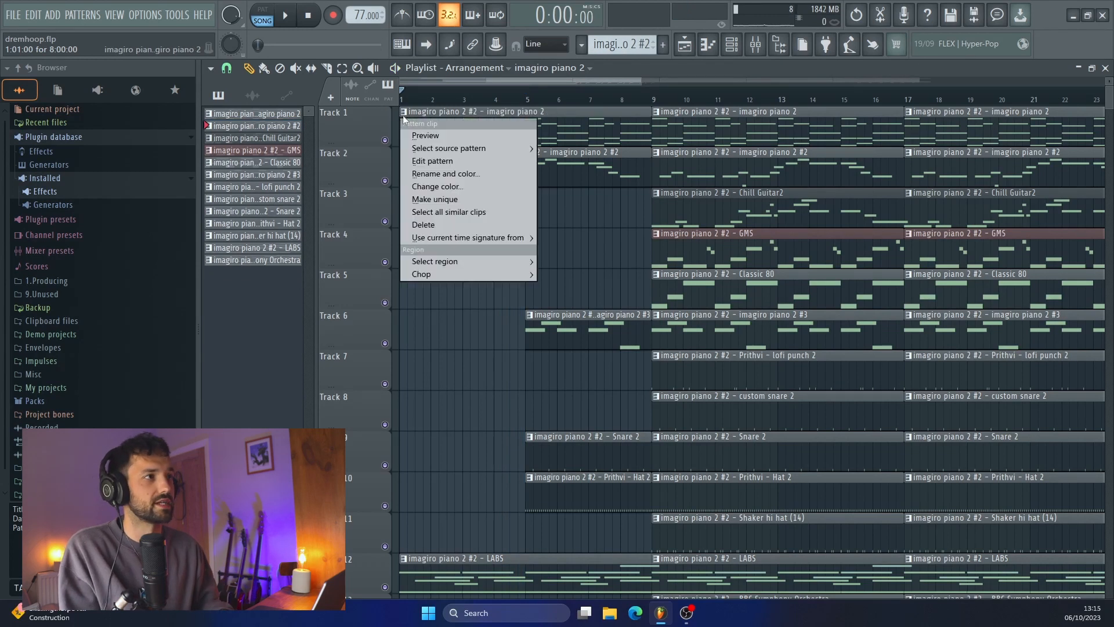
left_click(440, 200)
double_click(476, 132)
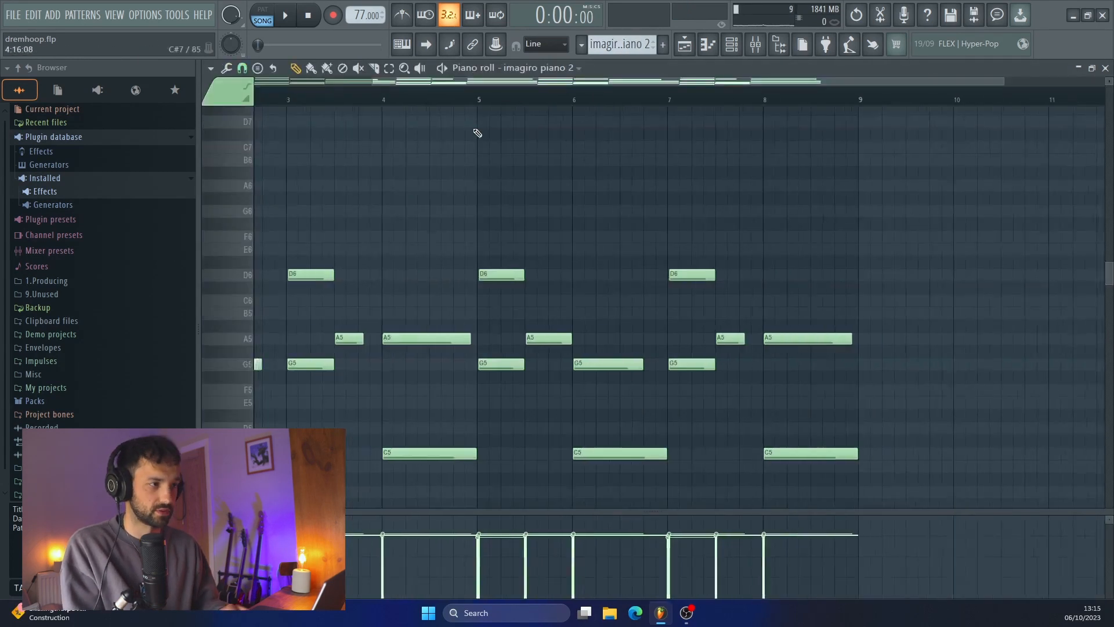
key("ctrl+a")
key("ctrl+Up")
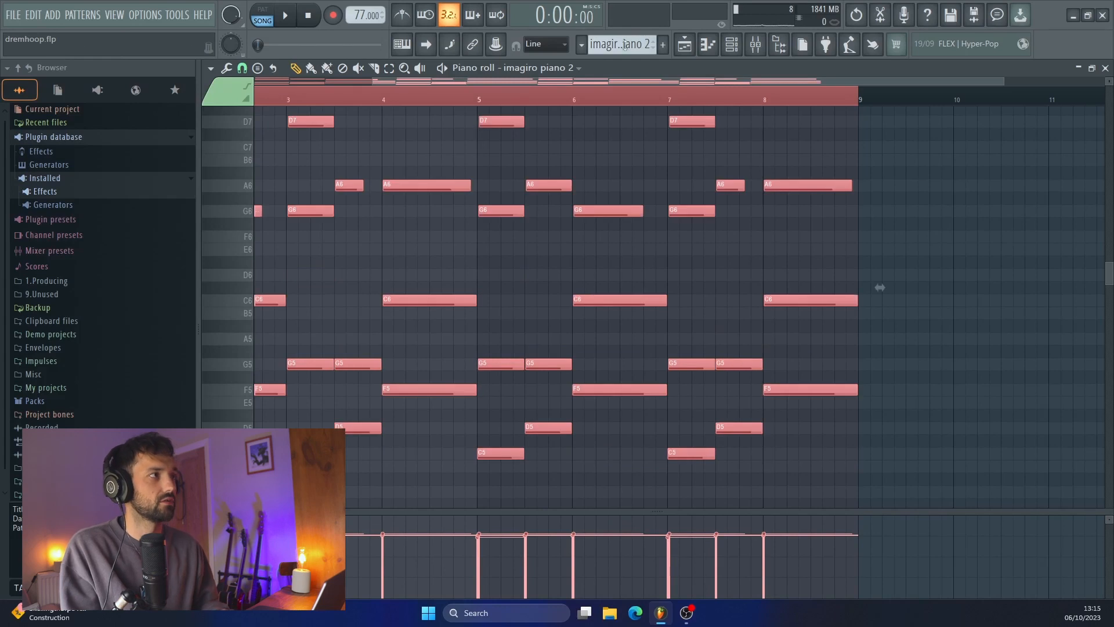
left_click(684, 43)
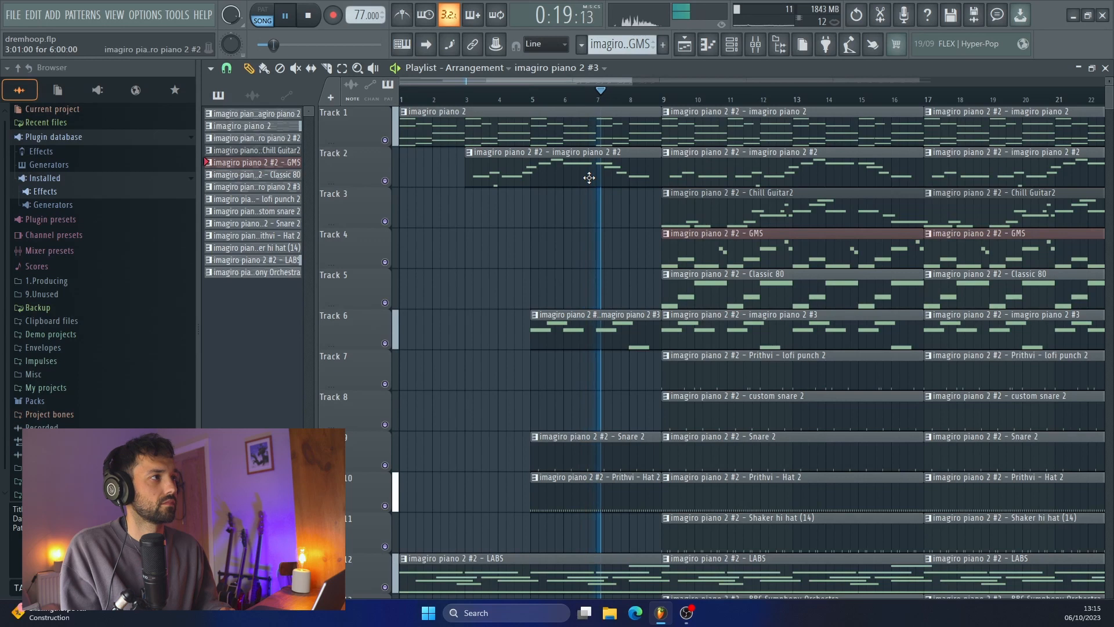
Play the arrangement through the end of the intro into the section at bar 9, checking the tracks, and stop playback
scroll(589, 176, "down", 1)
scroll(589, 176, "down", 2)
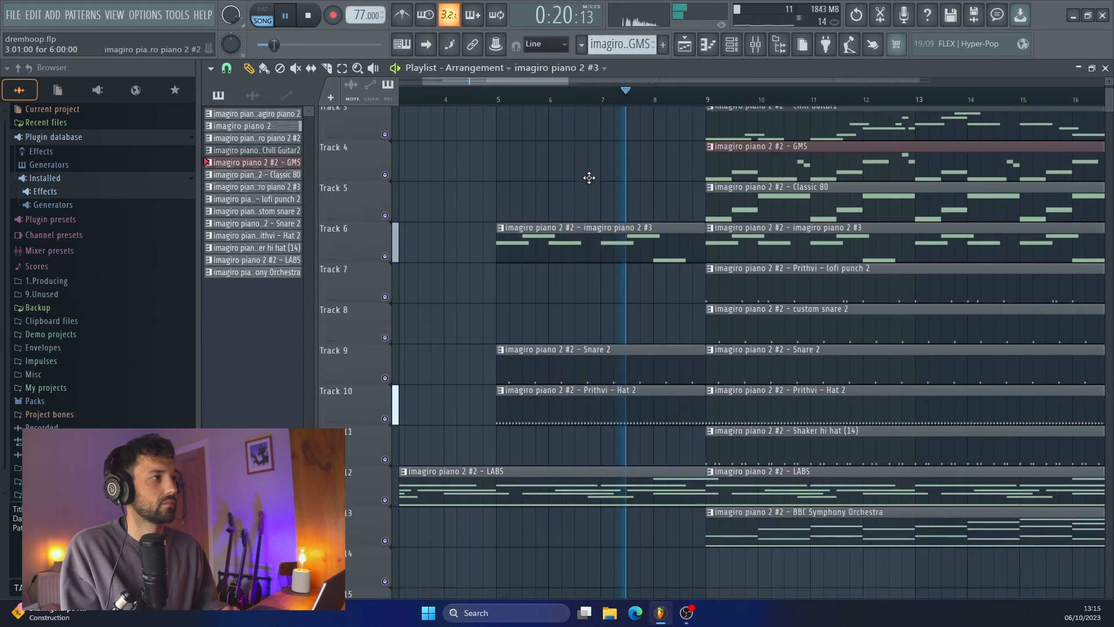
scroll(589, 177, "down", 1)
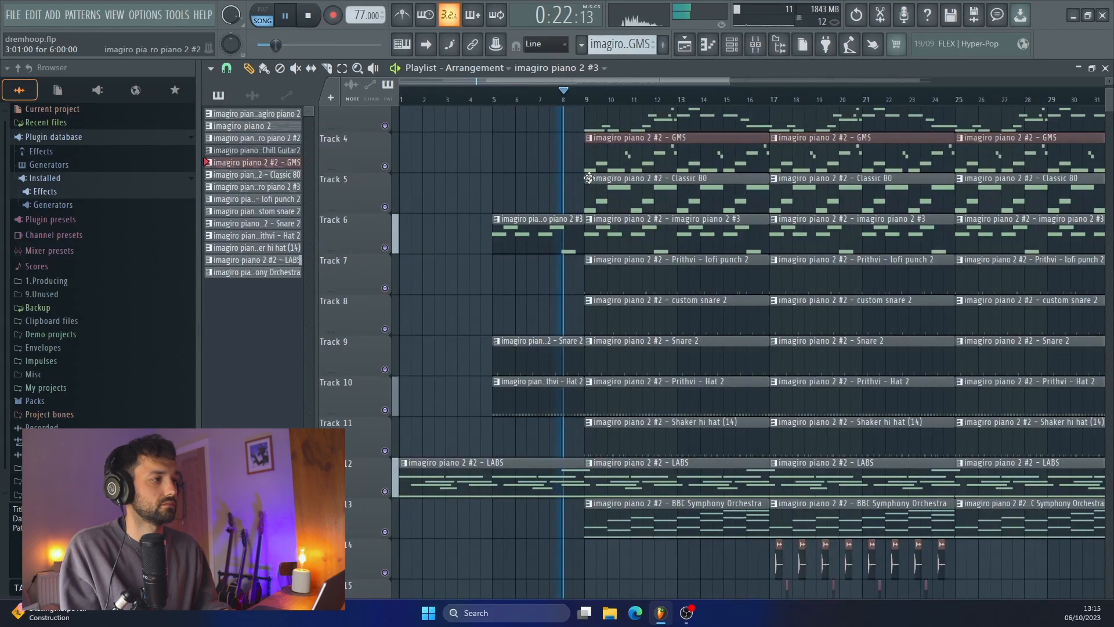
scroll(589, 177, "up", 2)
scroll(589, 177, "up", 2)
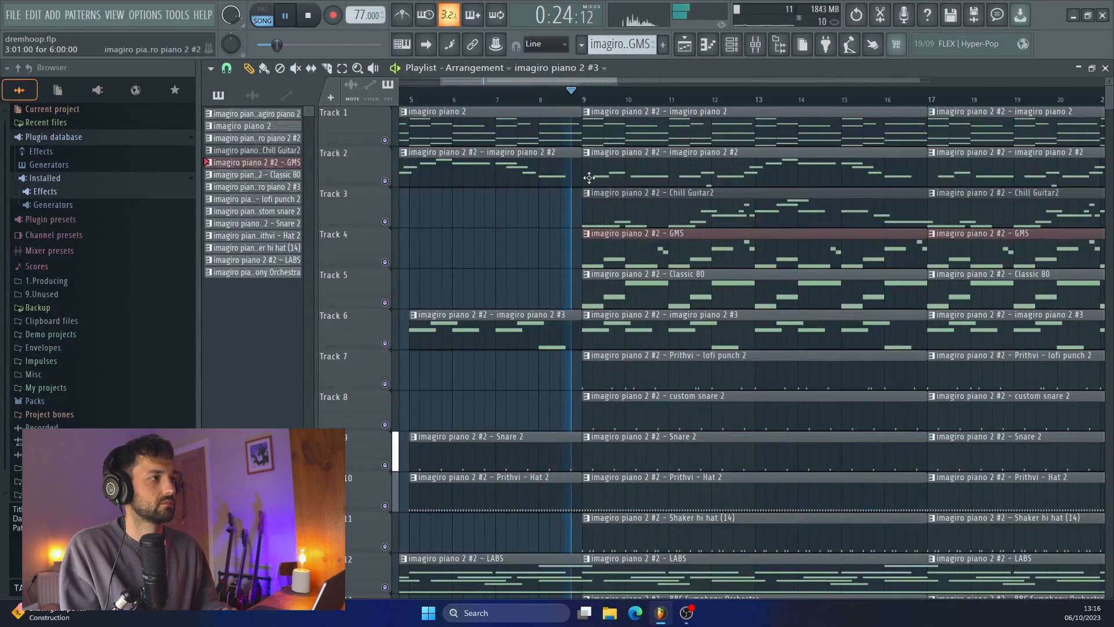
scroll(589, 177, "down", 1)
scroll(588, 177, "down", 1)
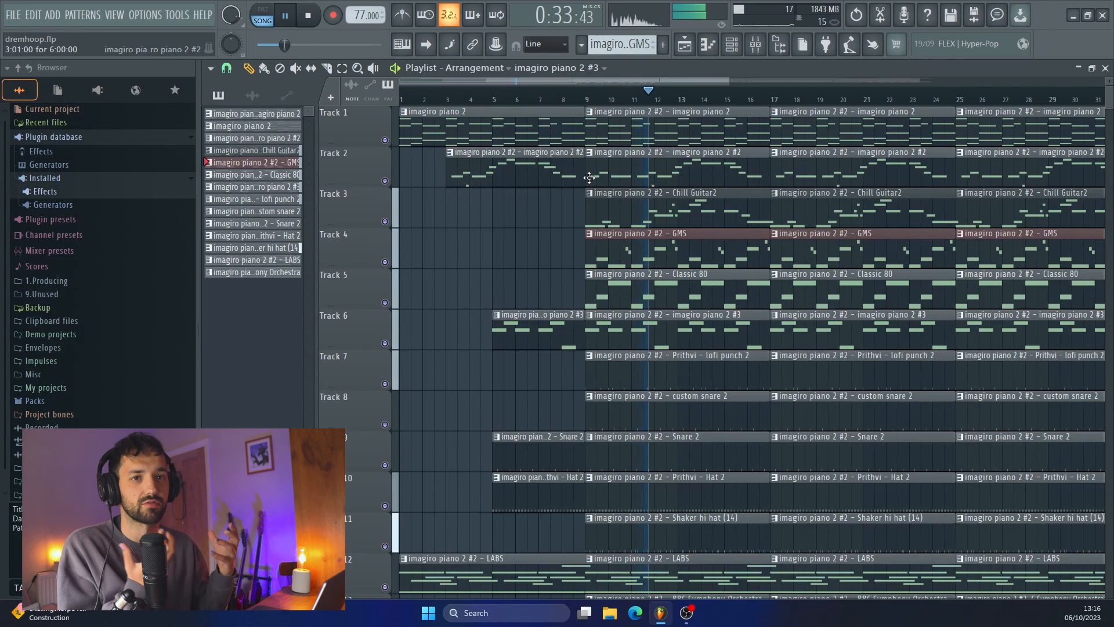
key("space")
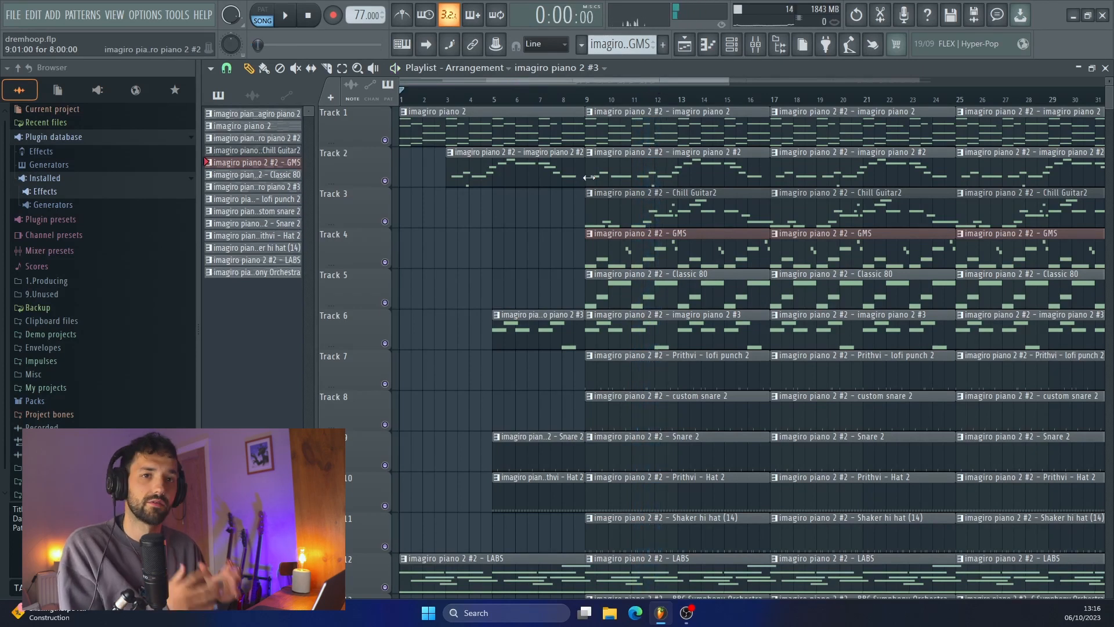
Add Late Night Tones - subtle transition from the Namaste pack's Sweeps, FX & Lasers folder to Track 17, starting shortly before bar 8
scroll(589, 177, "down", 5)
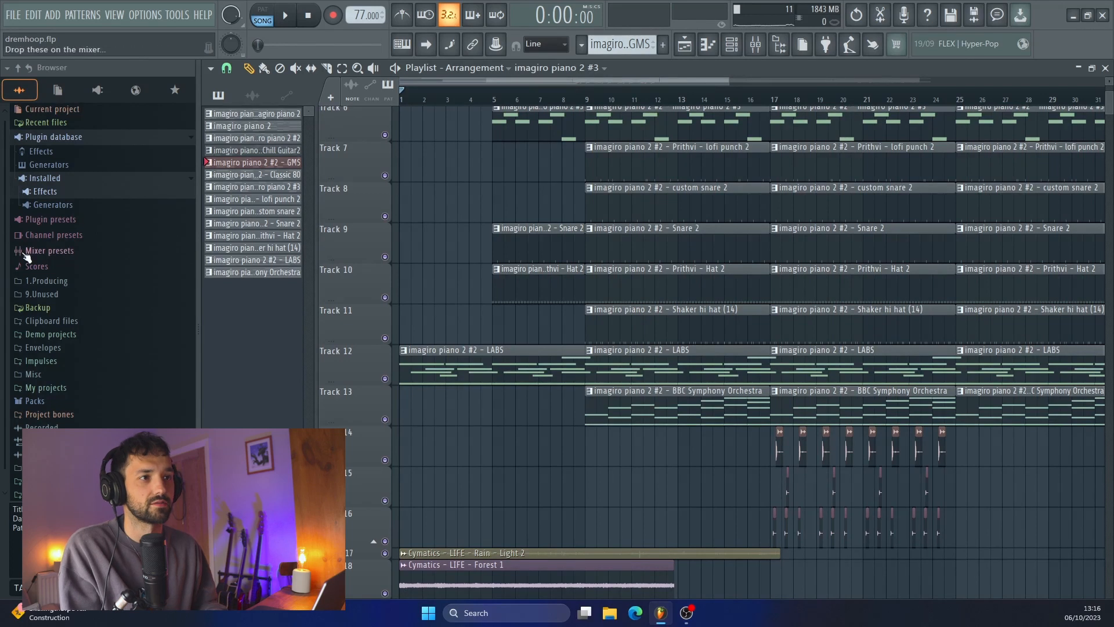
left_click(51, 282)
left_click(71, 296)
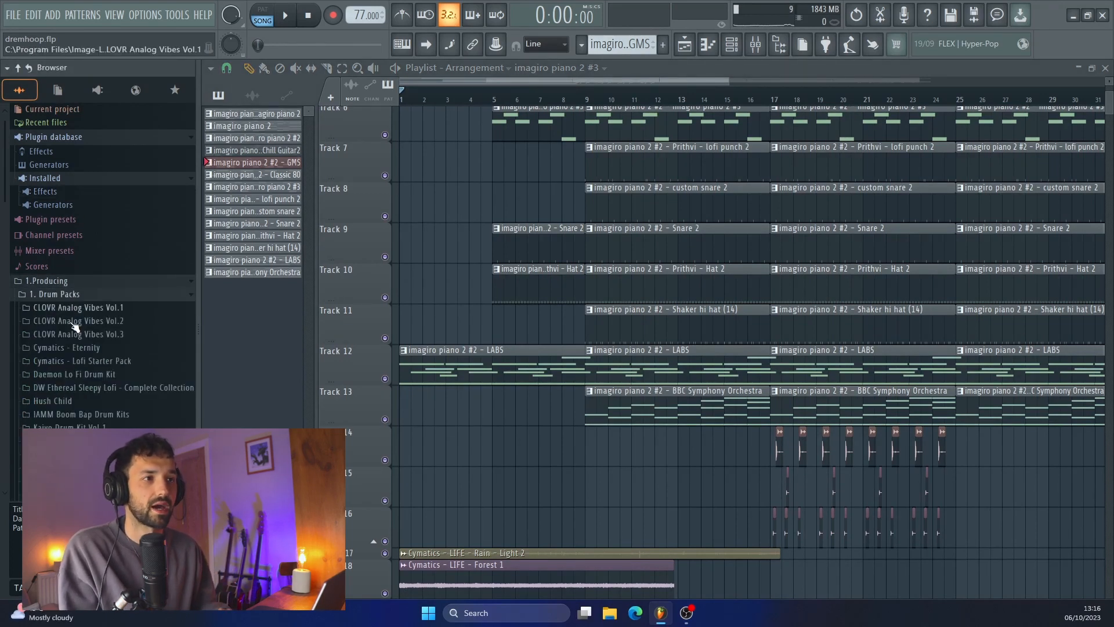
scroll(74, 324, "down", 3)
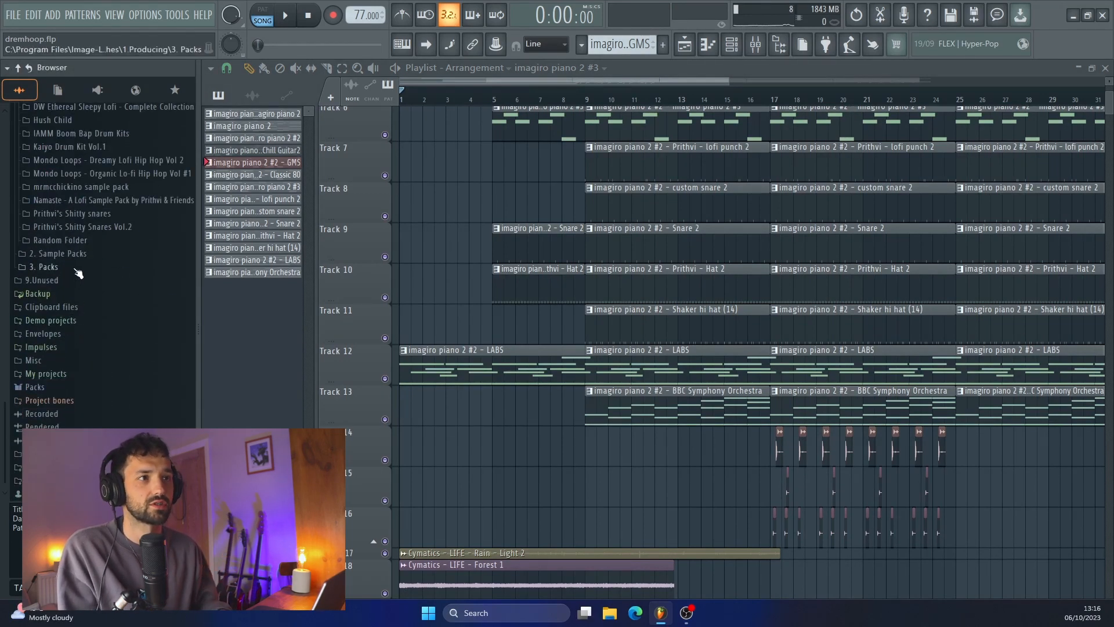
left_click(81, 200)
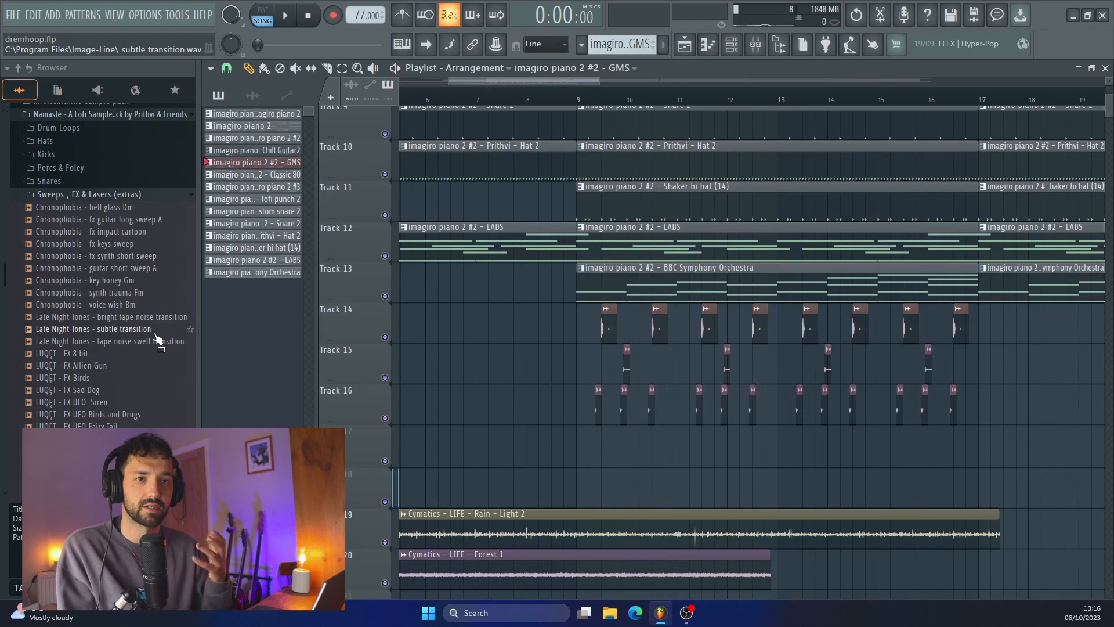
left_click_drag(156, 336, 564, 459)
Add LD Lofi Transition 3 from the LukeD - Transitions folder to Track 18 before bar 9, and lower the subtle transition's mixer volume
left_click(80, 193)
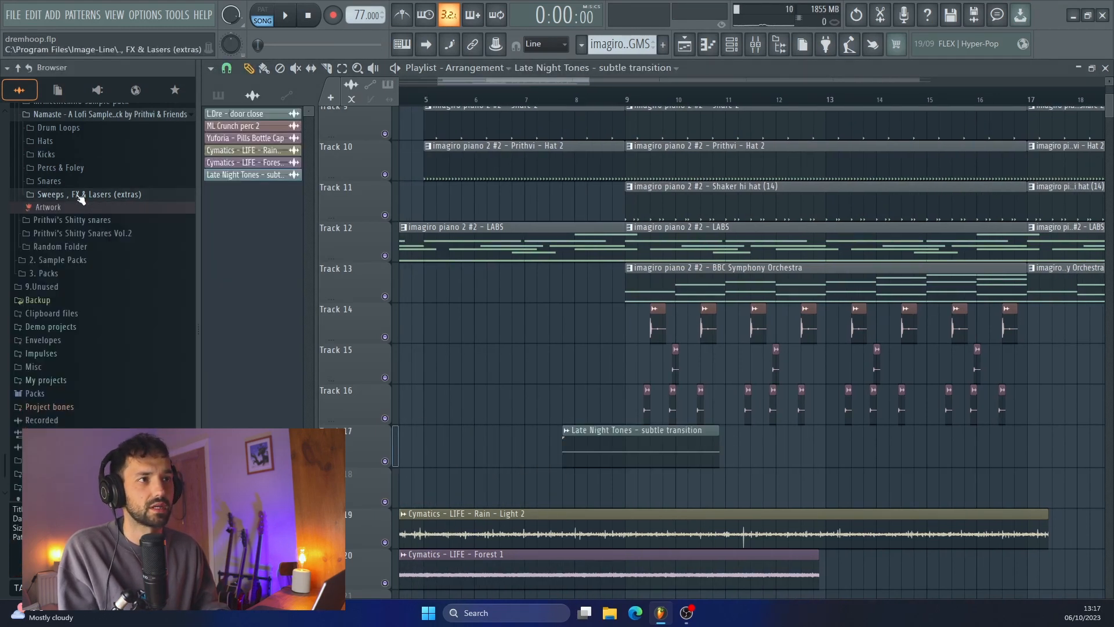
left_click(79, 253)
left_click_drag(71, 367, 548, 493)
left_click_drag(676, 460, 676, 469)
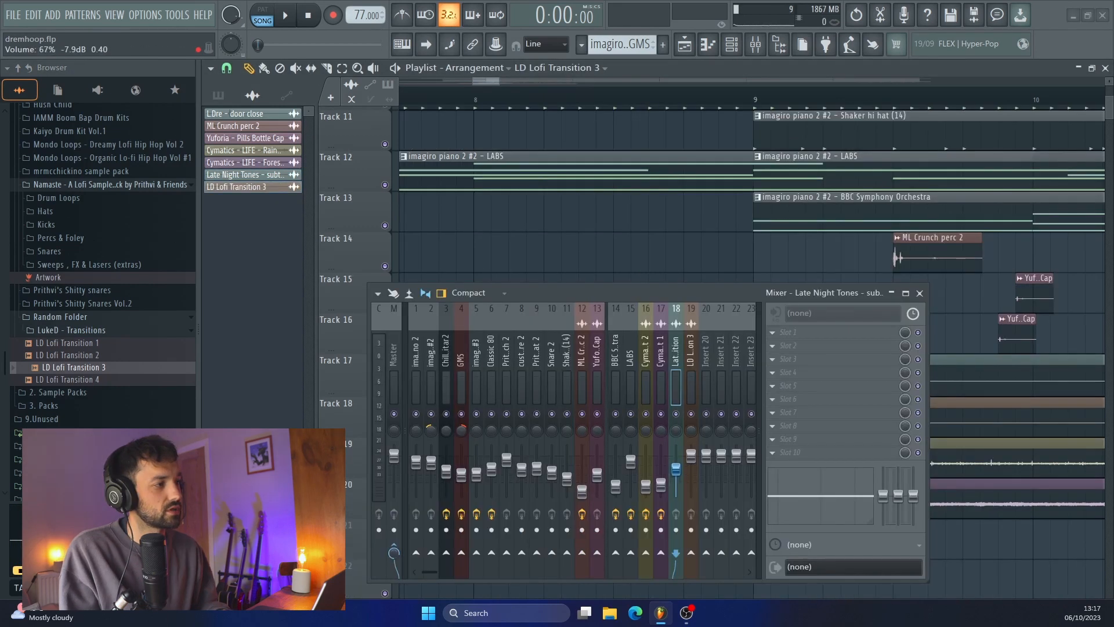
left_click(691, 456)
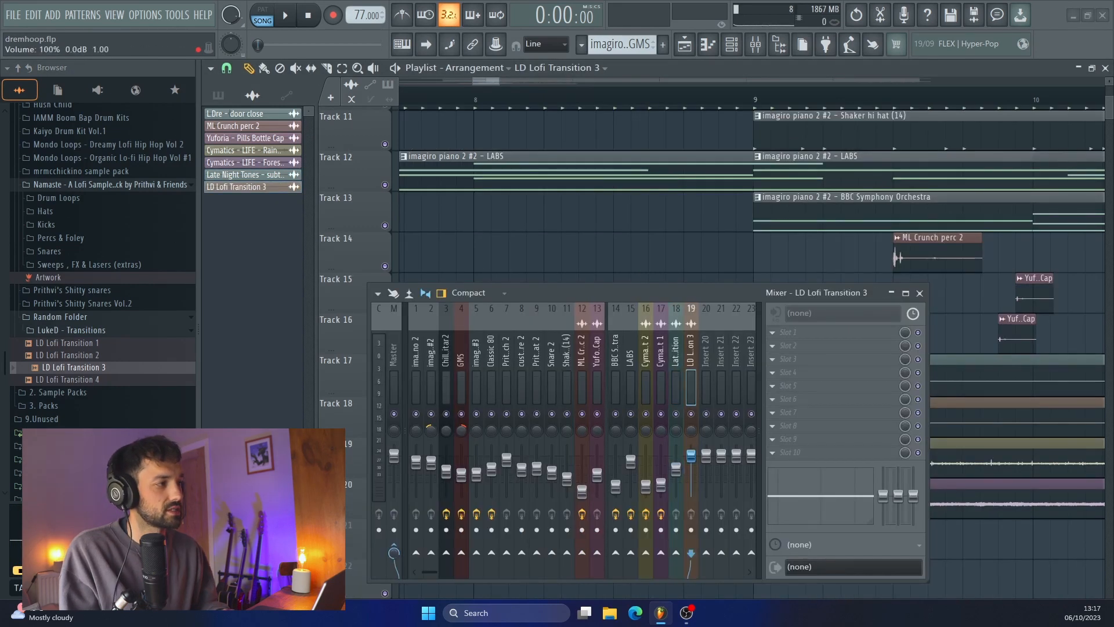
Play from bar 8 through the transition into the full section, checking the mixer levels and the tracks
left_click(476, 93)
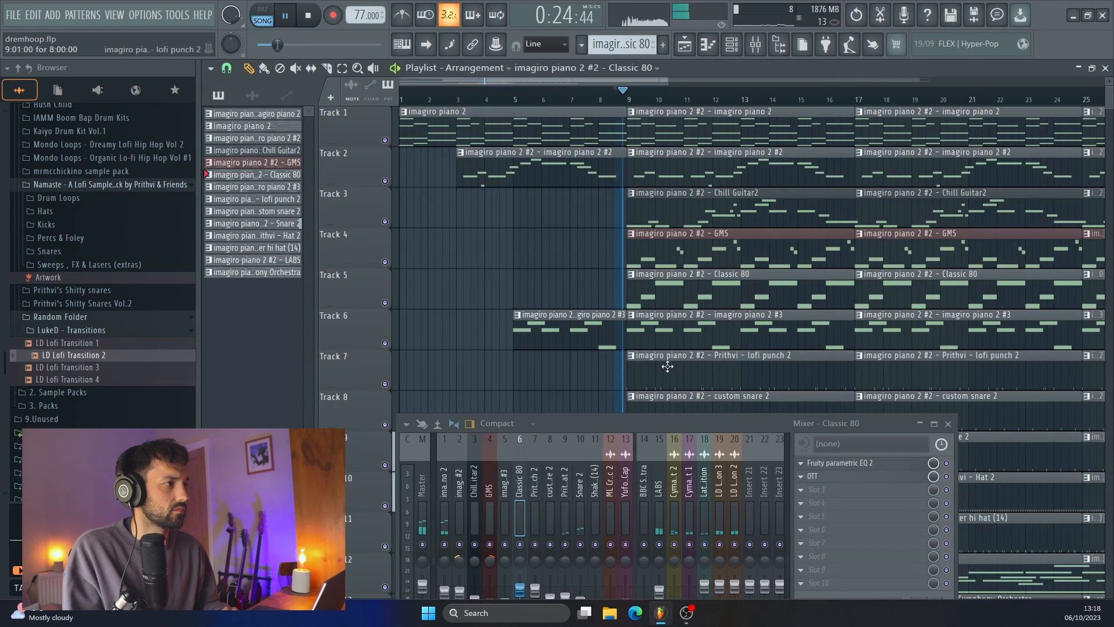
left_click(948, 423)
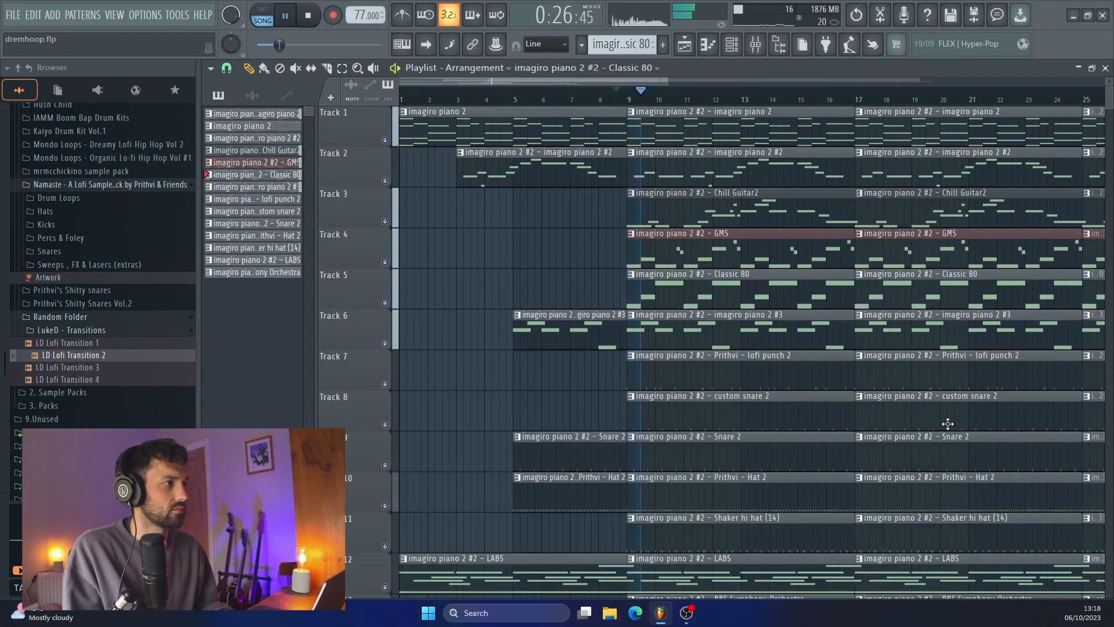
scroll(702, 428, "up", 2)
scroll(701, 427, "down", 2)
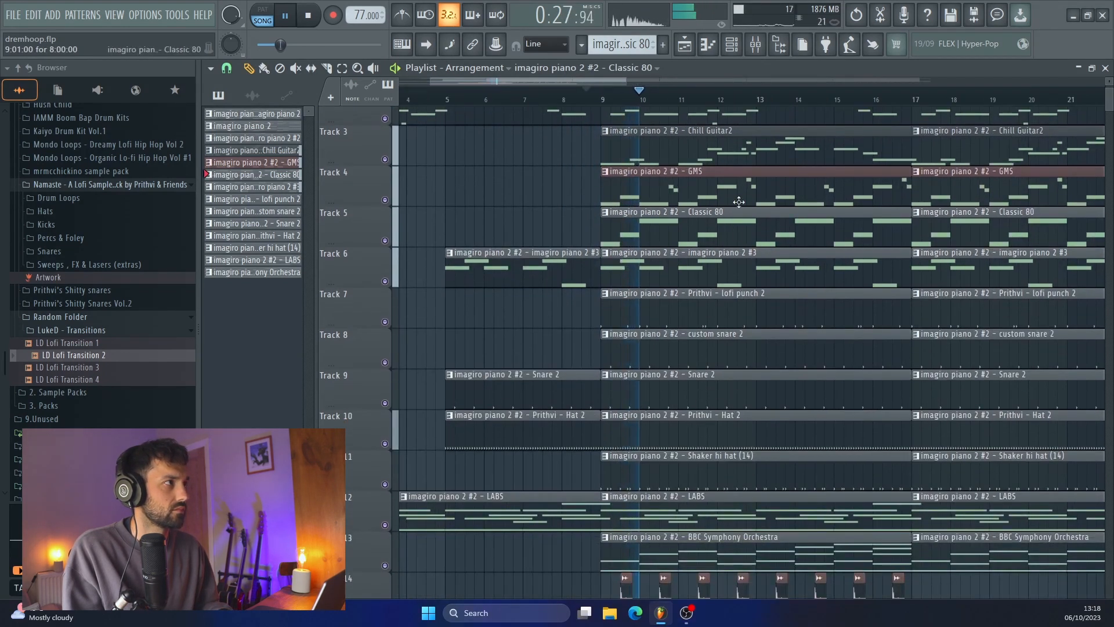
left_click(755, 44)
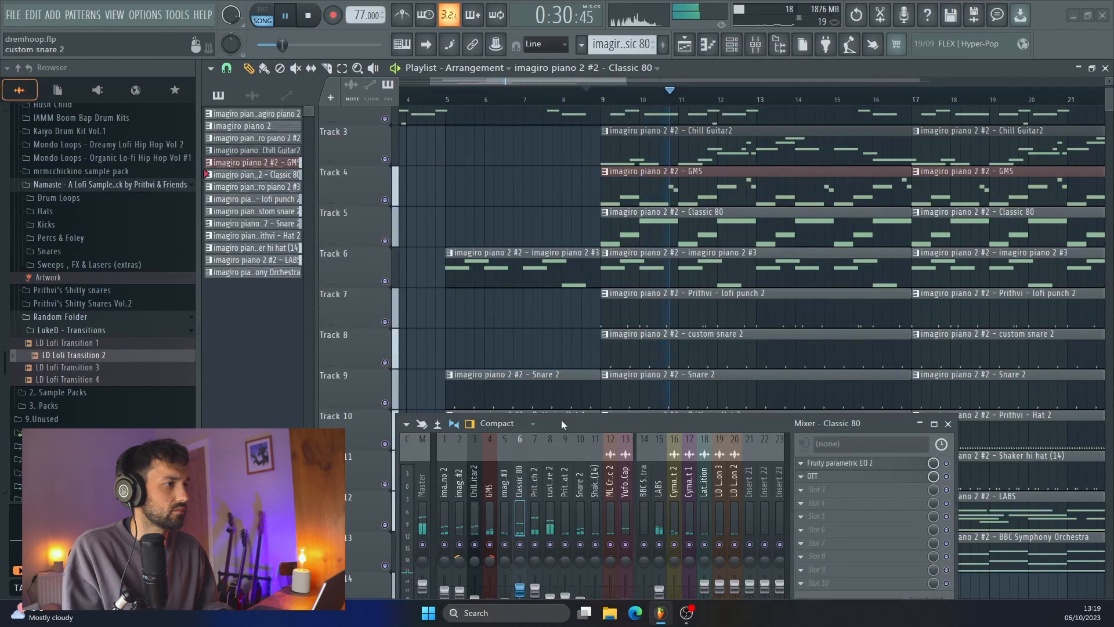
left_click_drag(562, 424, 551, 343)
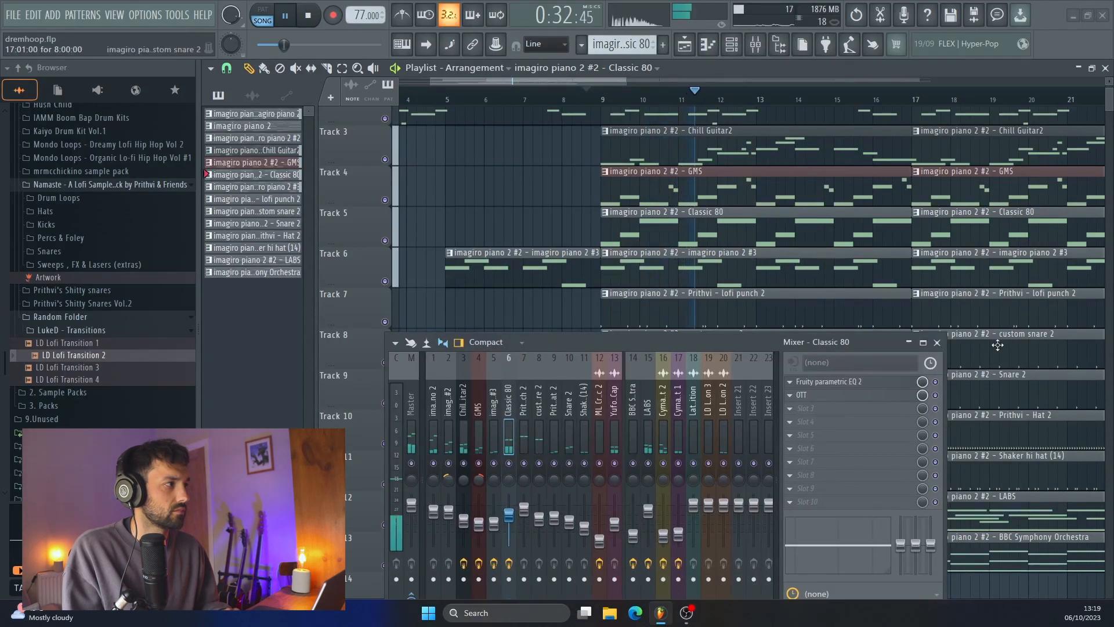
left_click(937, 342)
scroll(803, 462, "down", 2)
scroll(805, 464, "down", 2)
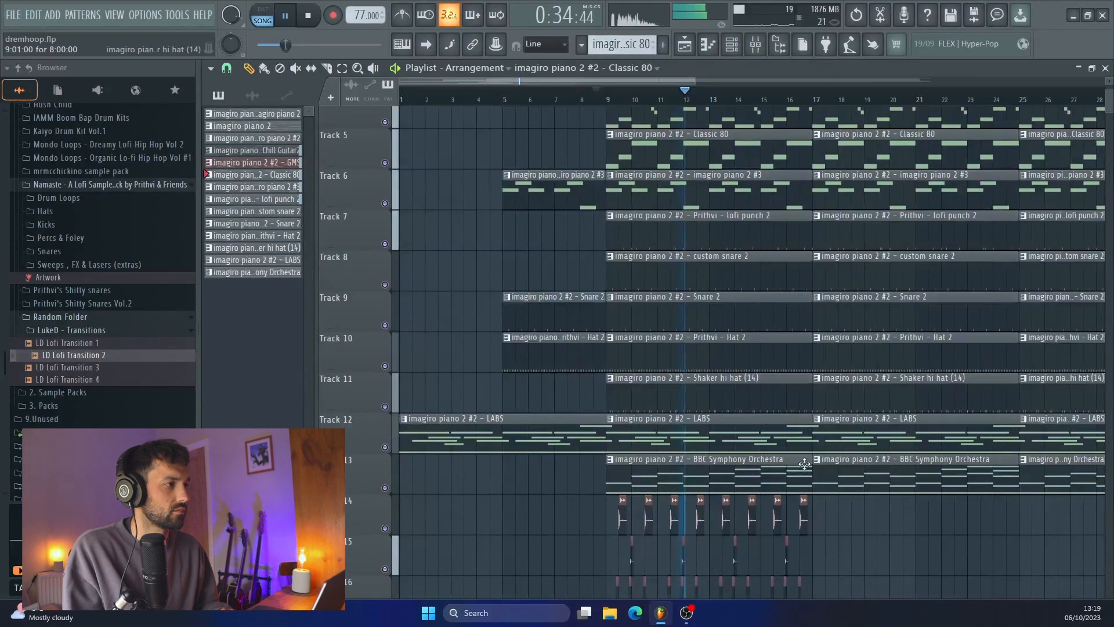
scroll(666, 342, "up", 2)
scroll(665, 344, "down", 2)
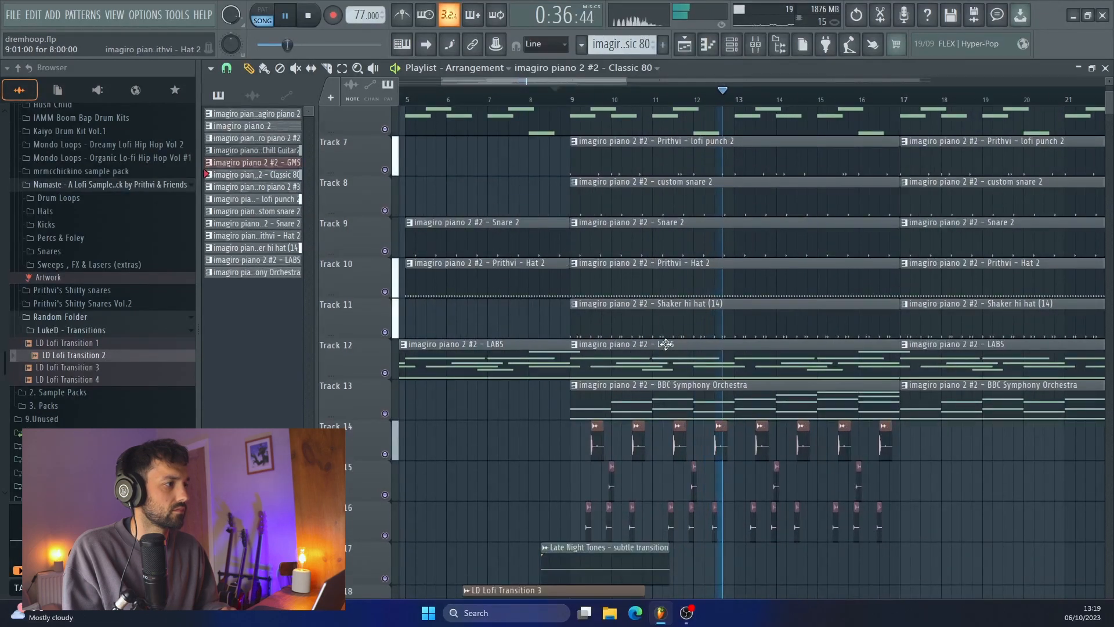
scroll(665, 344, "down", 2)
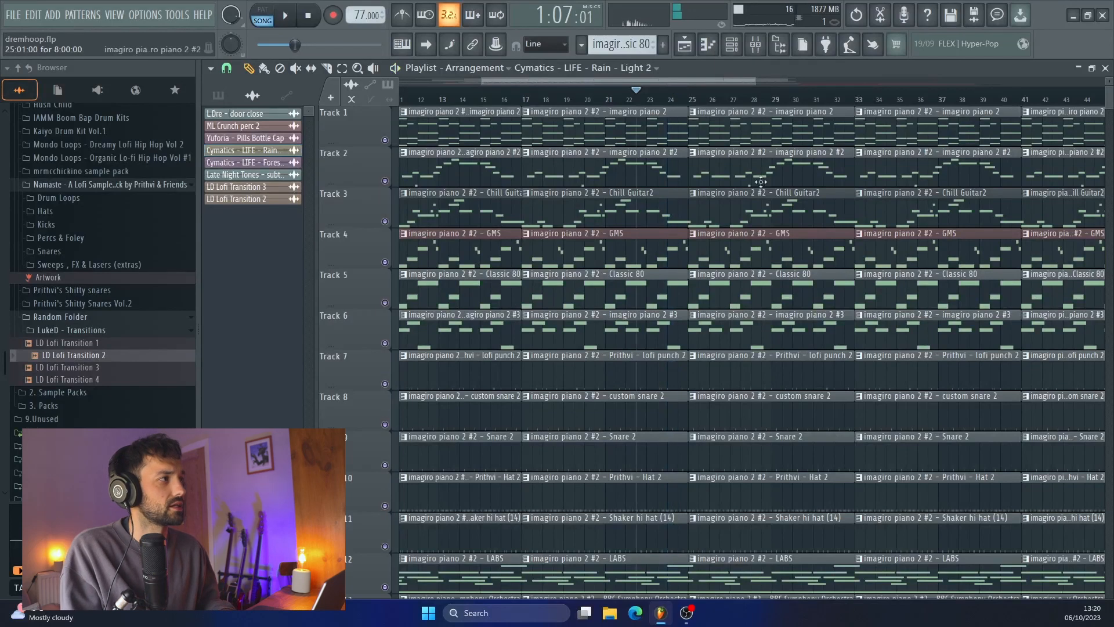
Remove the Chill Guitar2 clip, the drum clips on Tracks 7 to 11 and the LABS clip from the block starting at bar 25
right_click(762, 212)
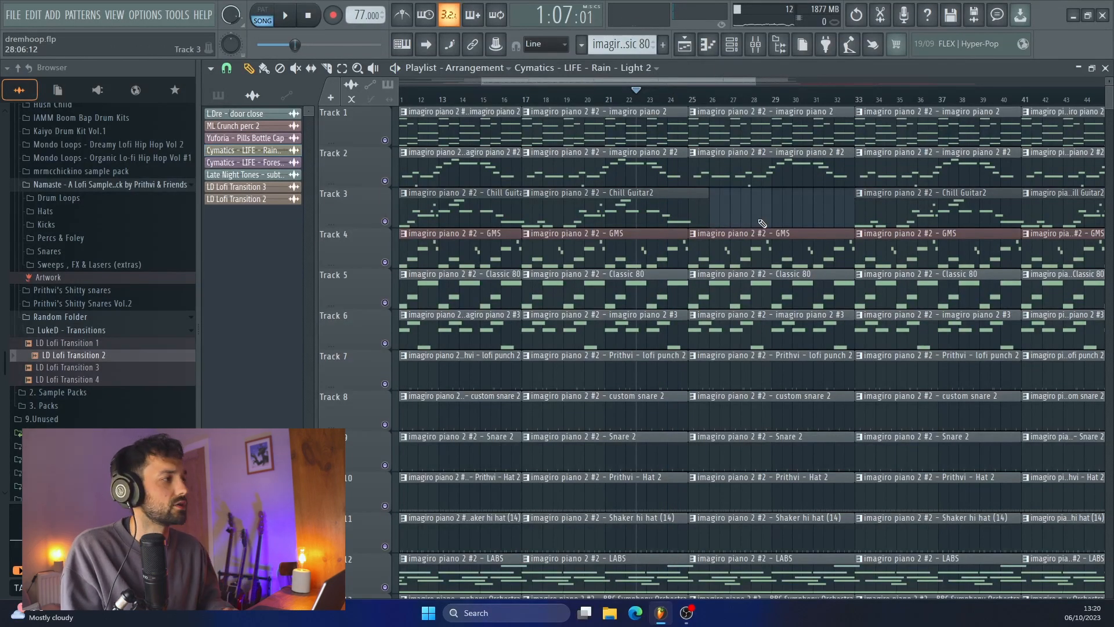
scroll(757, 249, "down", 2)
right_click(749, 294)
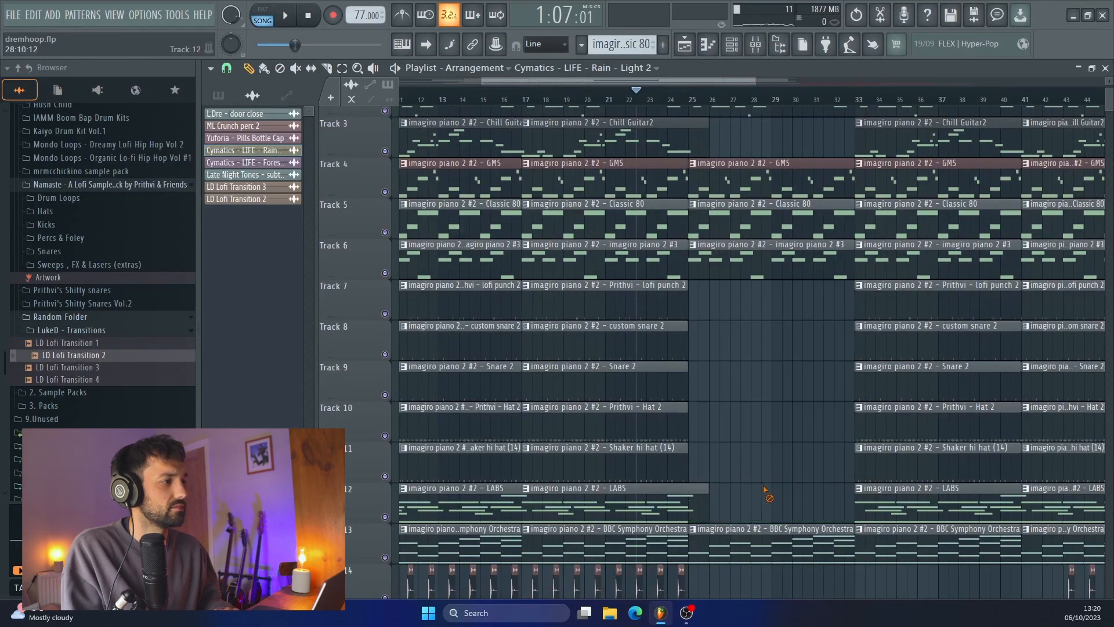
Undo the removal of the drum and LABS clips at bar 25, start playback, and remove only the LABS clip there
key("ctrl+z")
scroll(769, 492, "left", 4)
key("space")
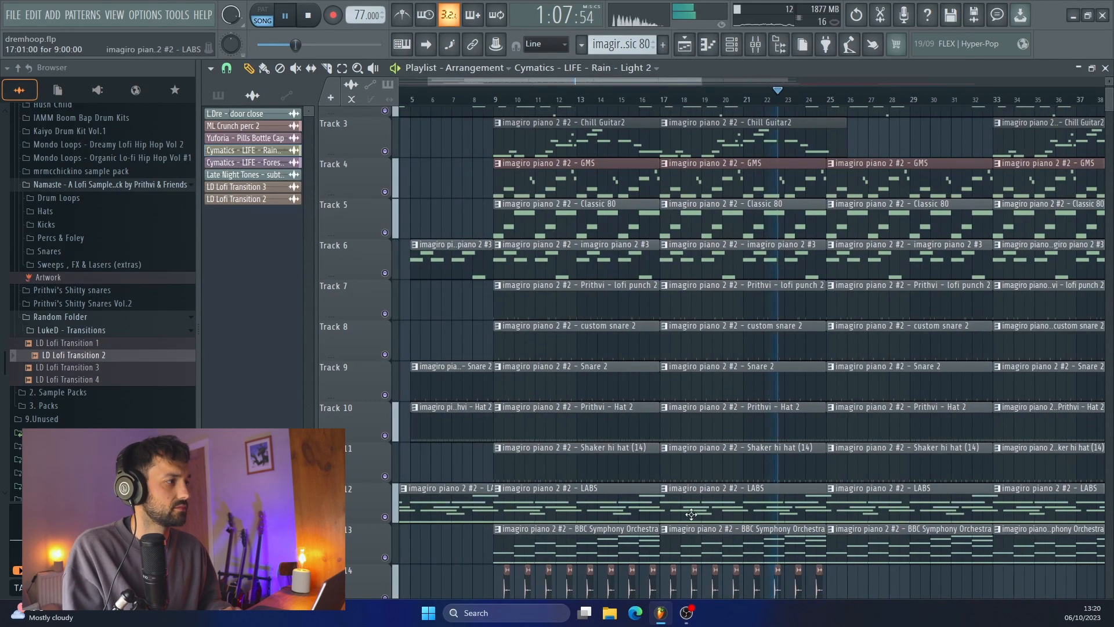
right_click(866, 512)
Look over the Unsorted channel group in the Channel rack during playback, and close the rack
key("F6")
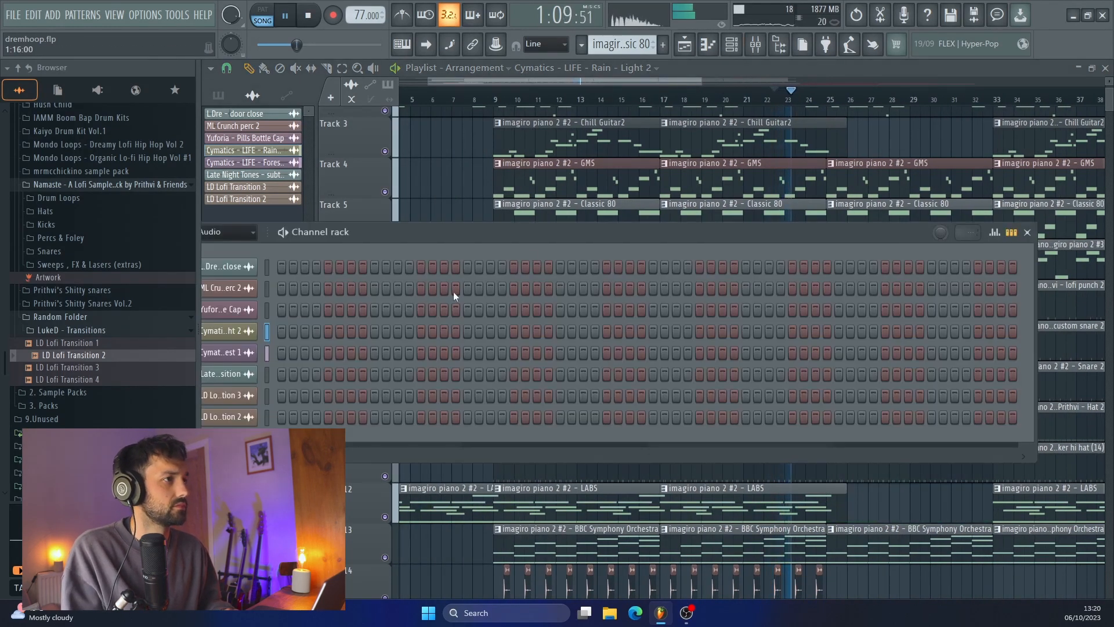
left_click(294, 228)
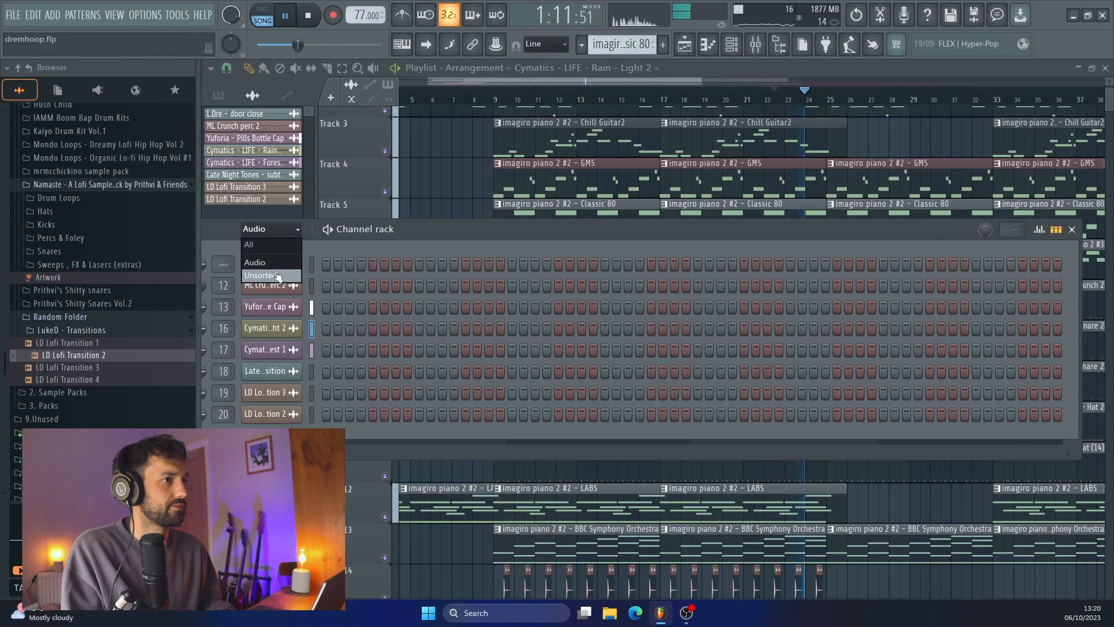
left_click(276, 264)
left_click_drag(445, 232, 521, 208)
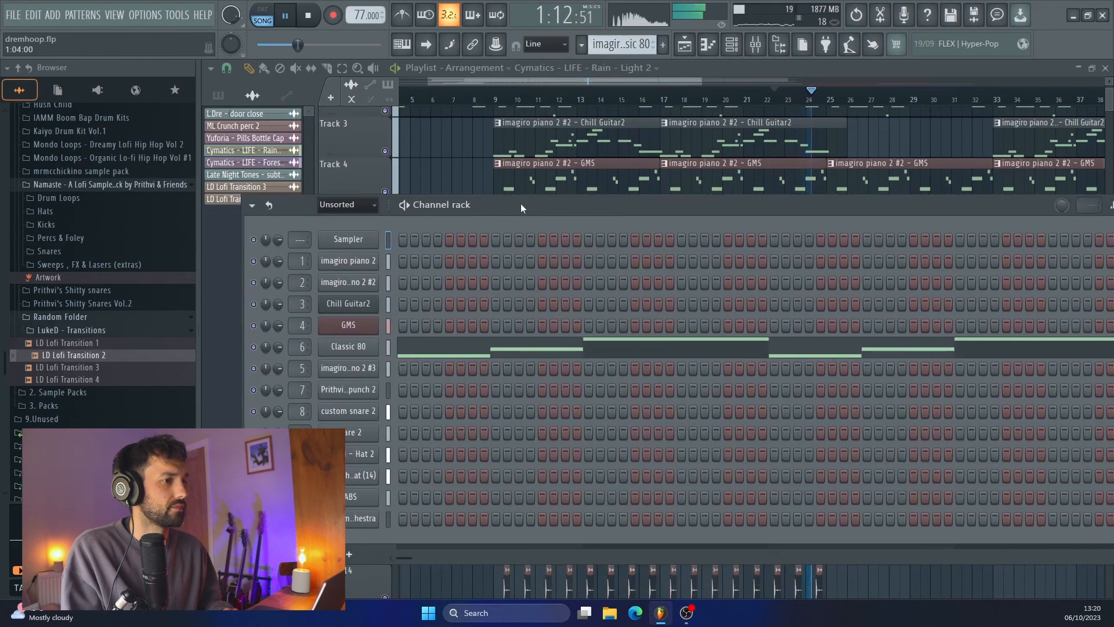
left_click_drag(801, 211, 471, 225)
left_click(820, 219)
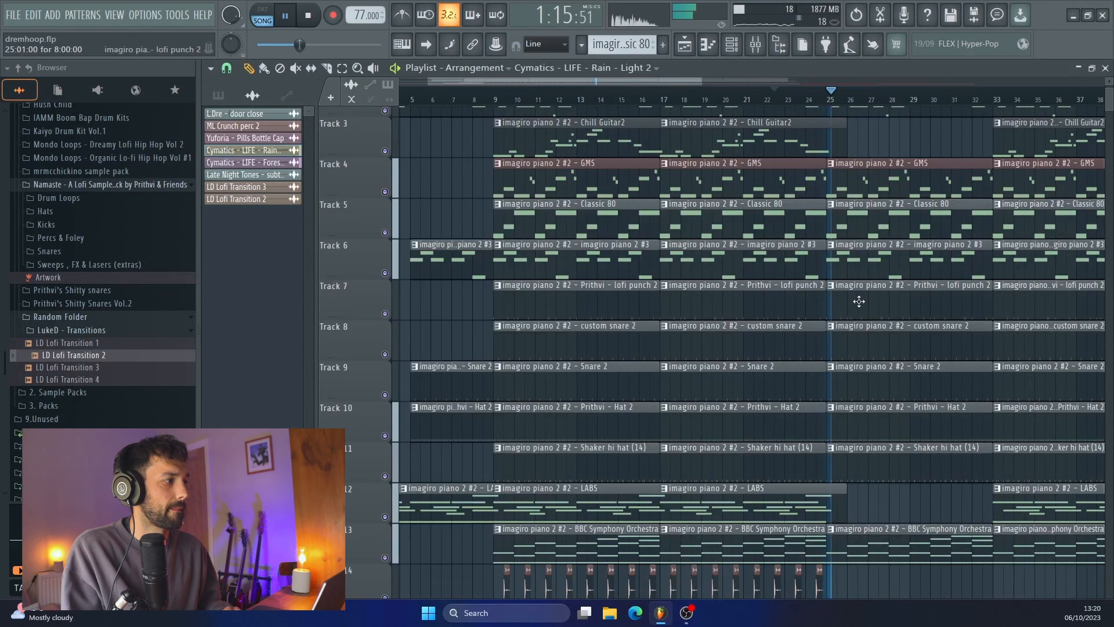
Remove the drum clips on Tracks 7 to 11 and the Classic 80 clip on Track 5 from the block starting at bar 25
scroll(861, 307, "up", 2)
scroll(865, 318, "up", 1)
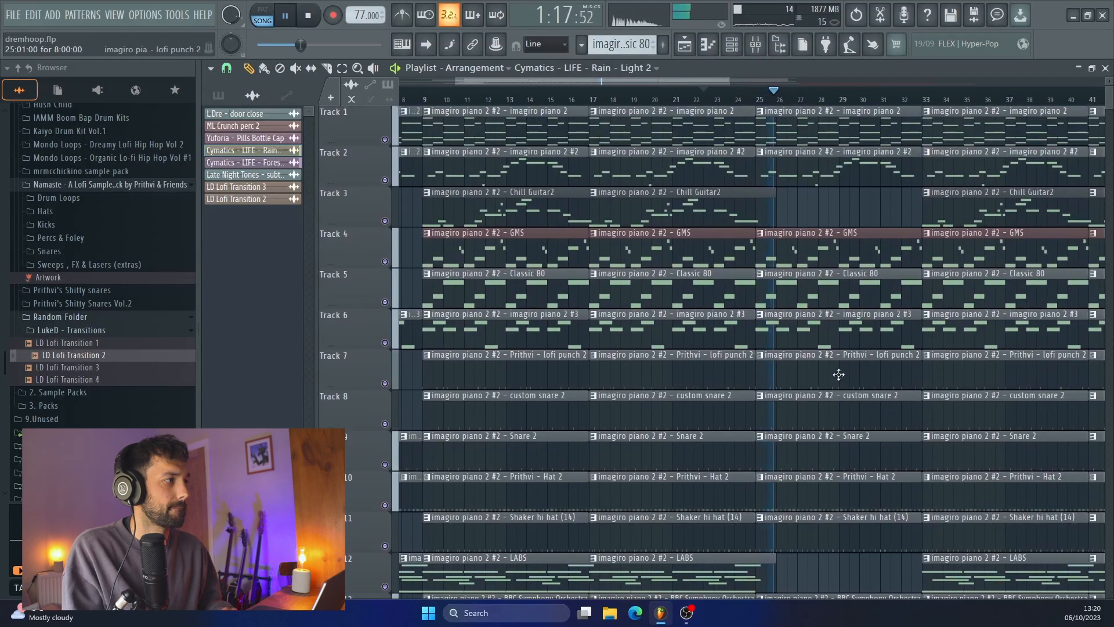
right_click(838, 374)
right_click(841, 413)
right_click(843, 452)
right_click(844, 492)
right_click(845, 521)
scroll(846, 524, "down", 2)
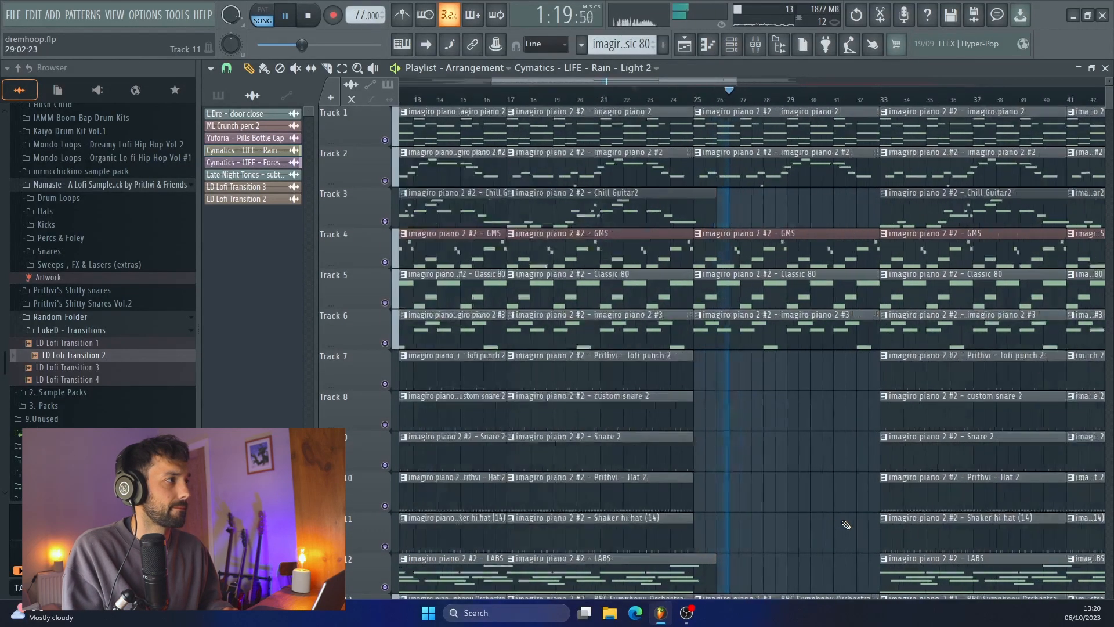
scroll(846, 526, "up", 2)
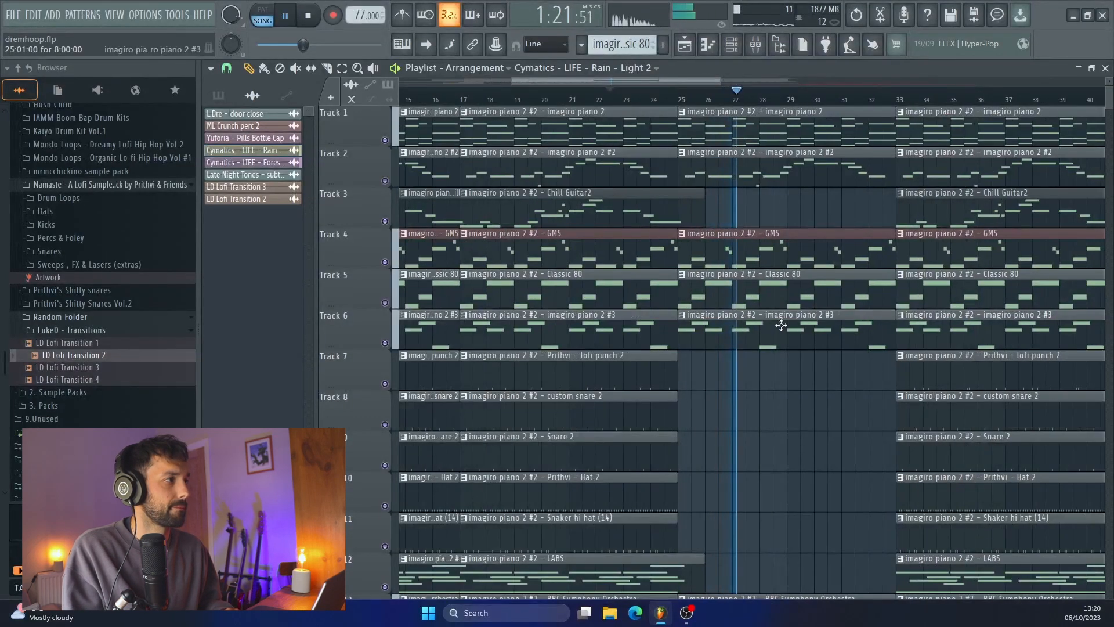
right_click(778, 299)
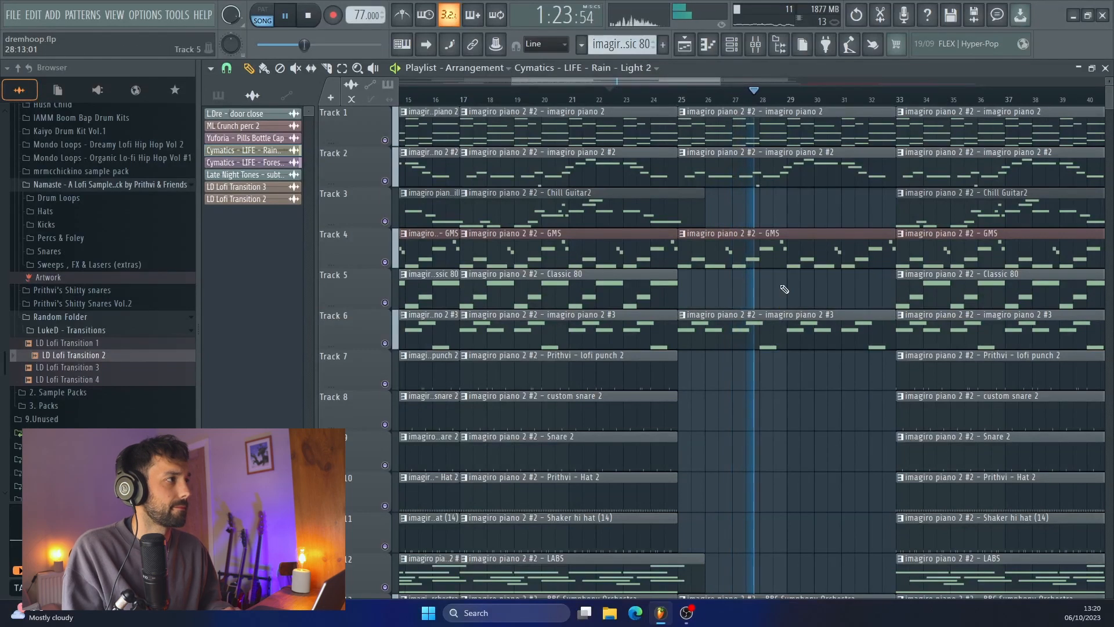
Remove the BBC Symphony Orchestra clips on Track 13 from the blocks starting at bars 9 and 17
scroll(783, 288, "down", 1)
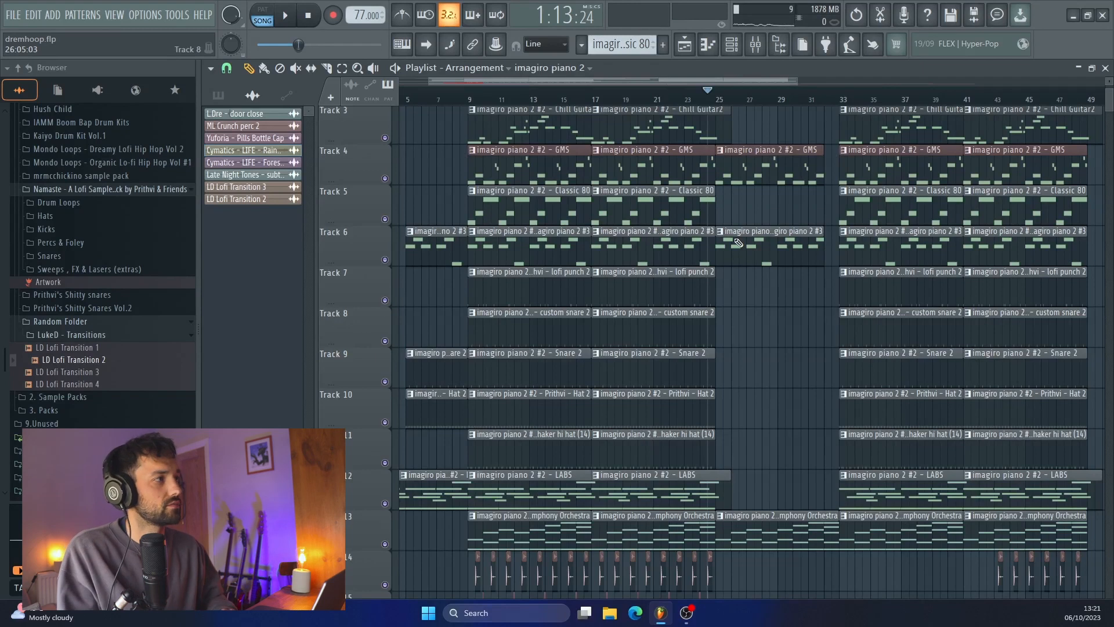
scroll(738, 242, "up", 2)
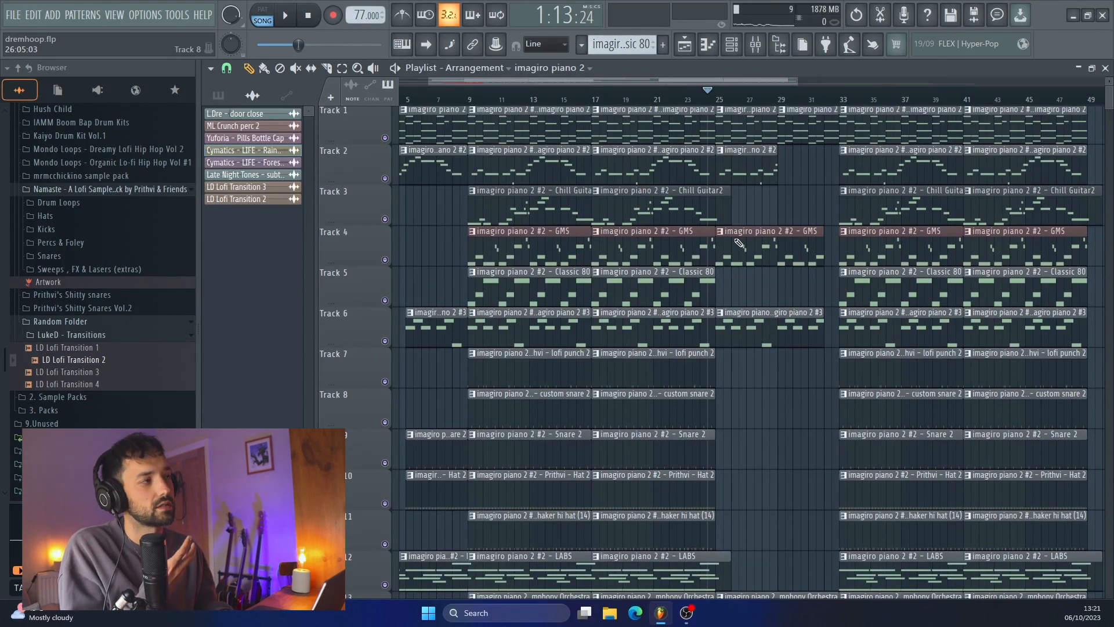
scroll(771, 290, "down", 4)
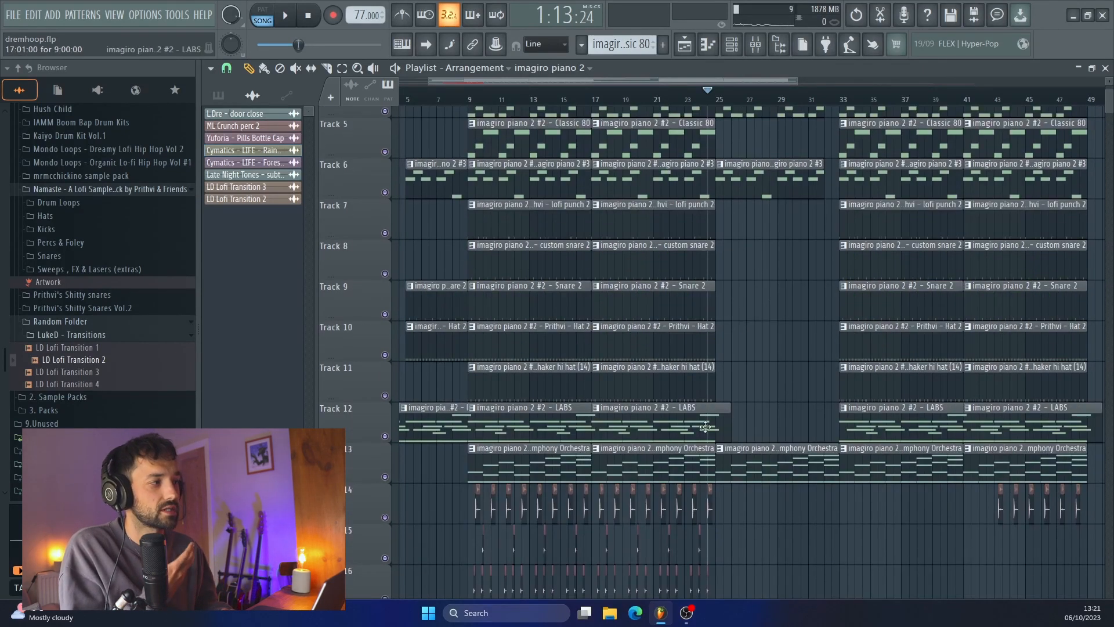
right_click(646, 463)
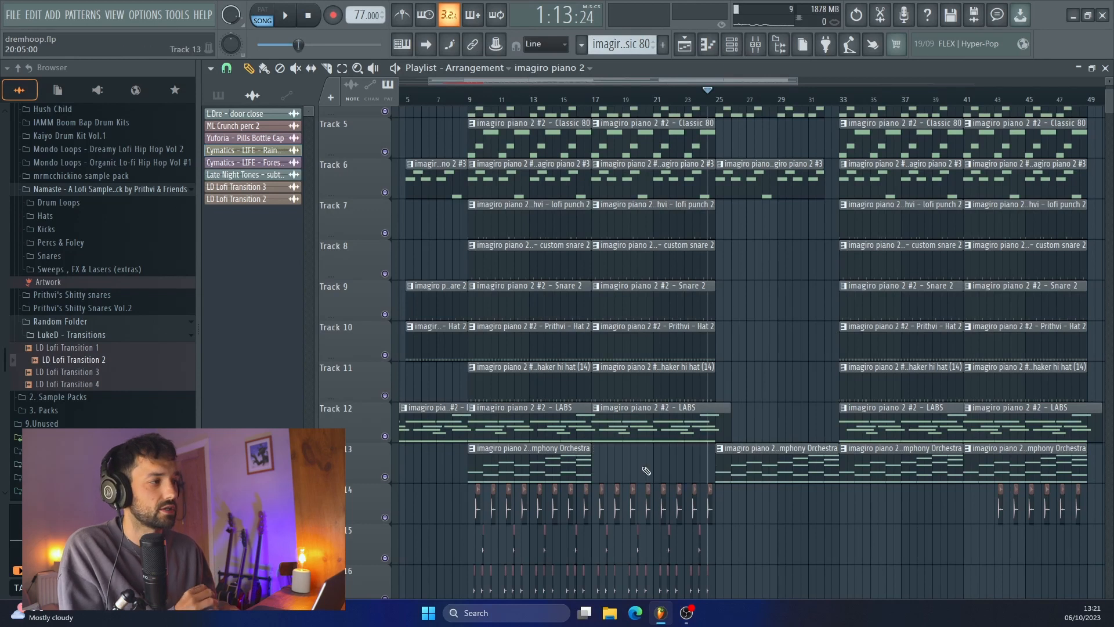
right_click(540, 448)
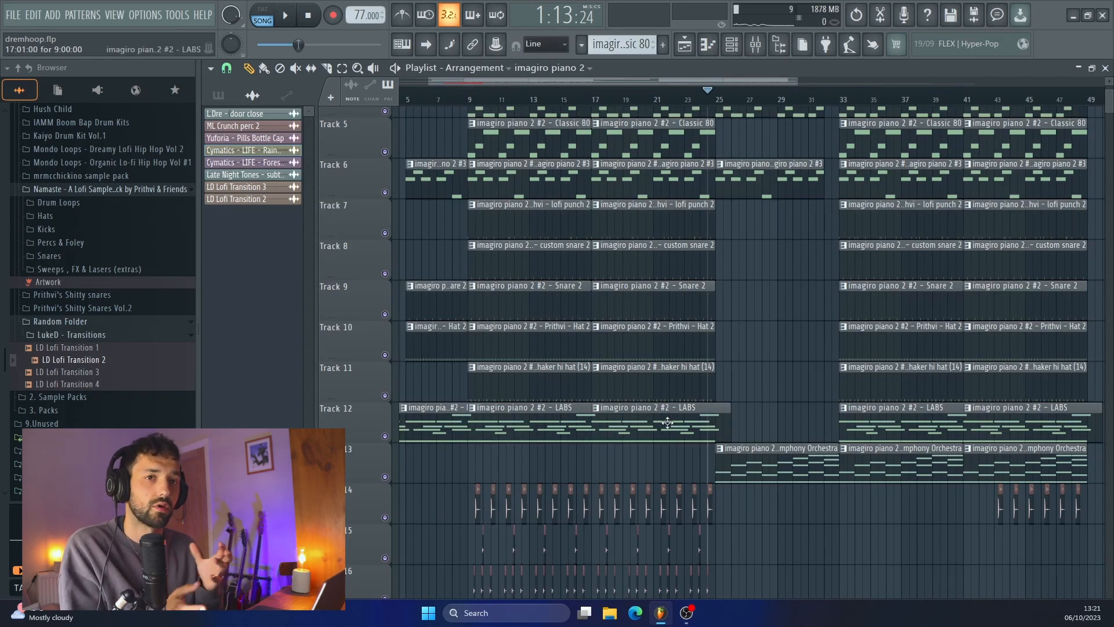
Play from about bar 23 into the stripped-back section and remove the imagiro piano 2 #3 clip on Track 6 at bar 25
scroll(737, 161, "up", 4)
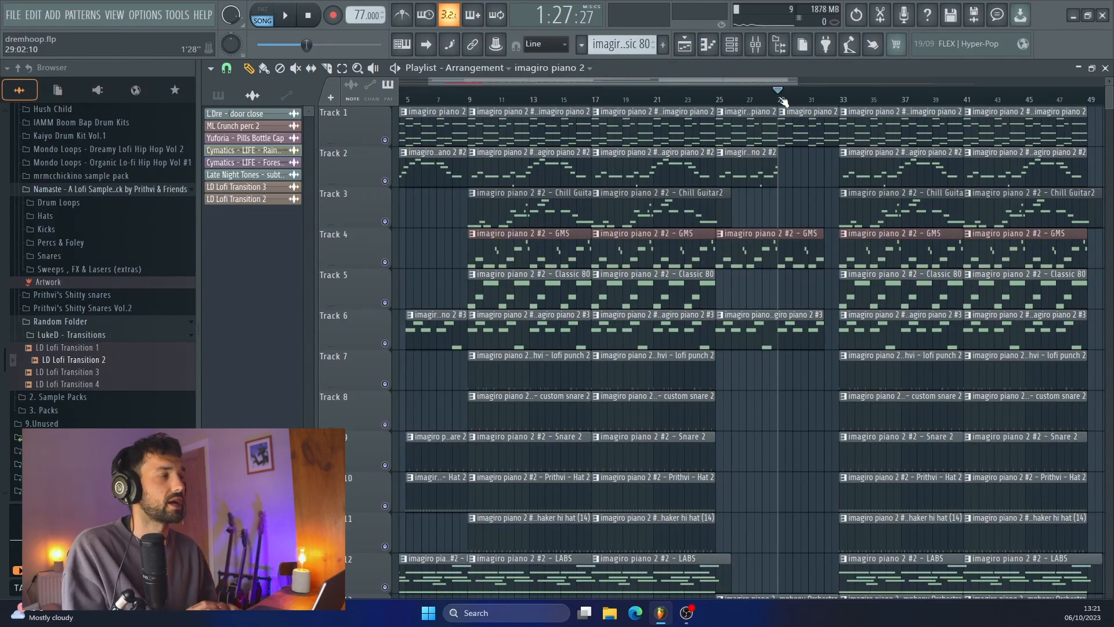
scroll(807, 180, "down", 8)
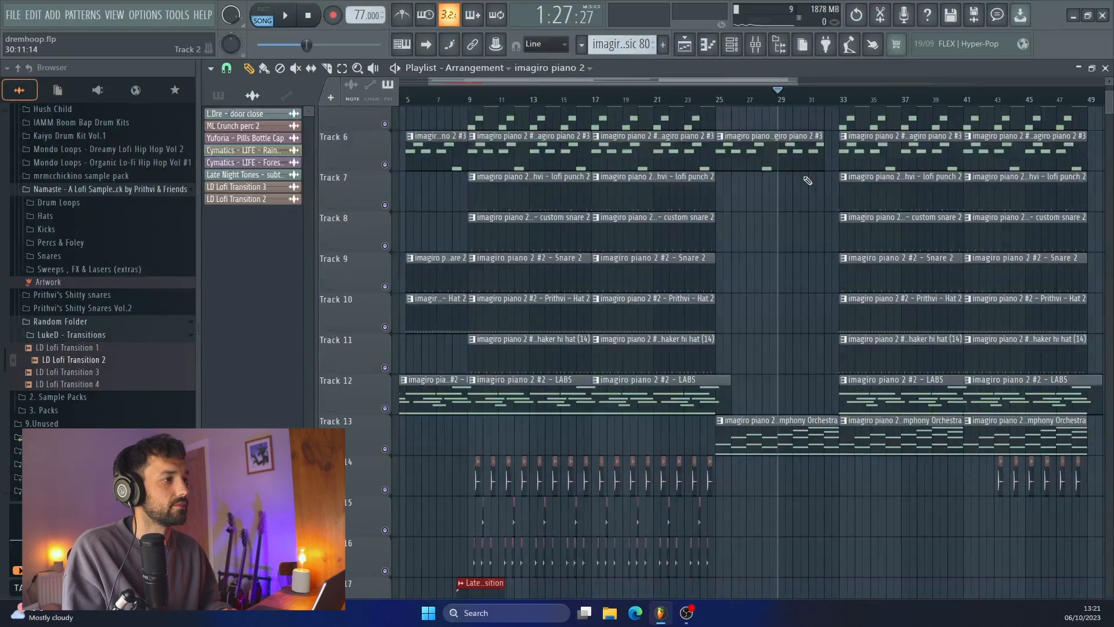
mouse_move(857, 428)
left_mouse_down()
mouse_move(832, 429)
mouse_move(846, 427)
left_mouse_up()
scroll(829, 358, "up", 8)
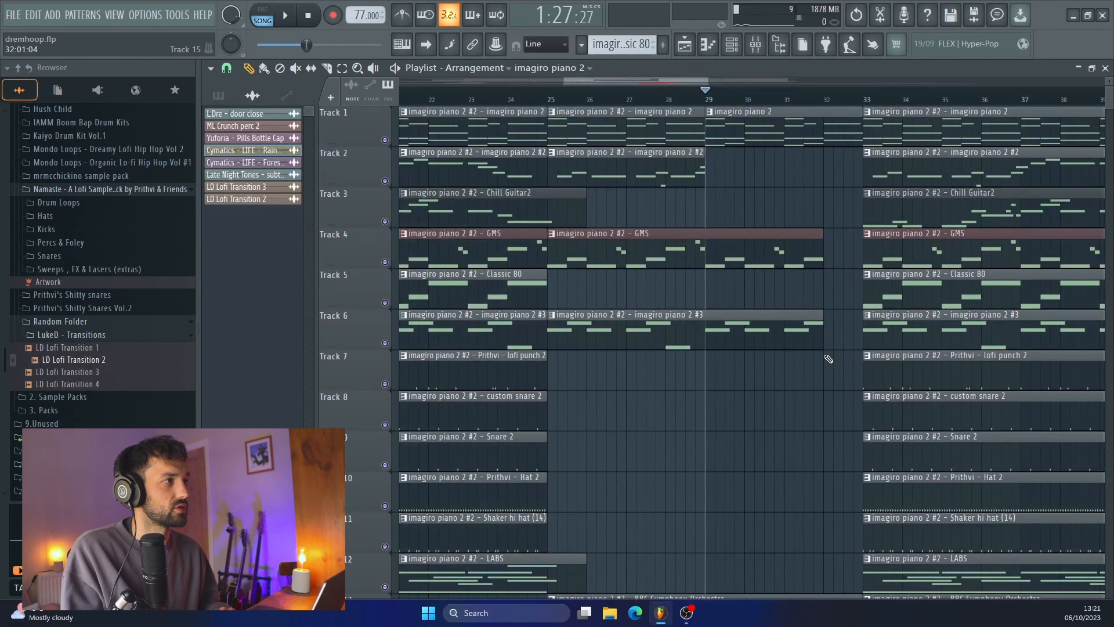
scroll(743, 227, "up", 3)
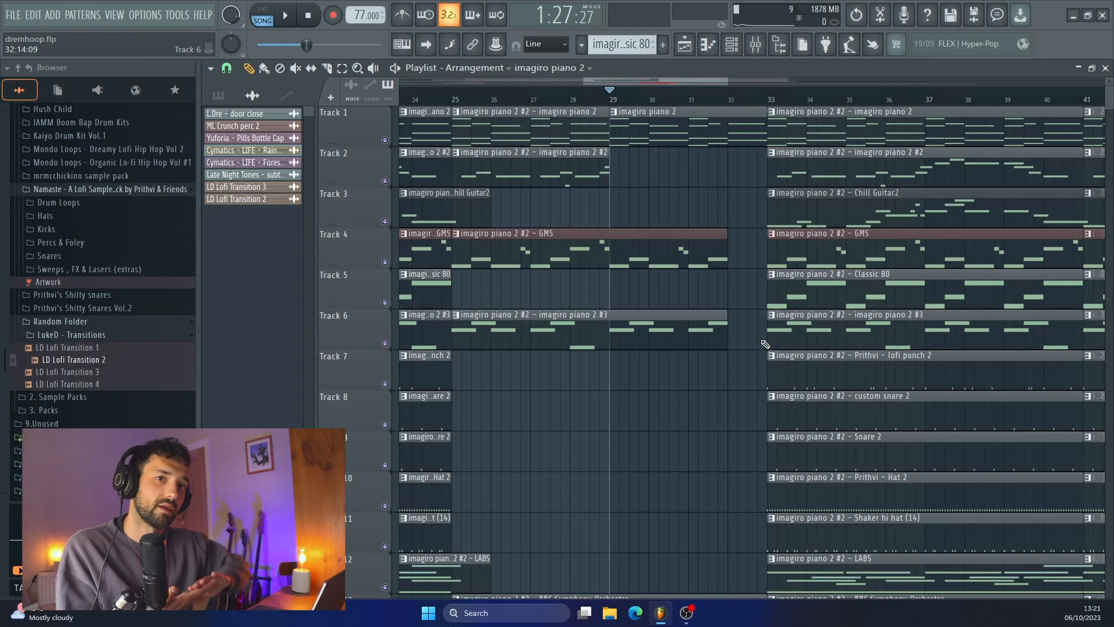
scroll(764, 342, "down", 3)
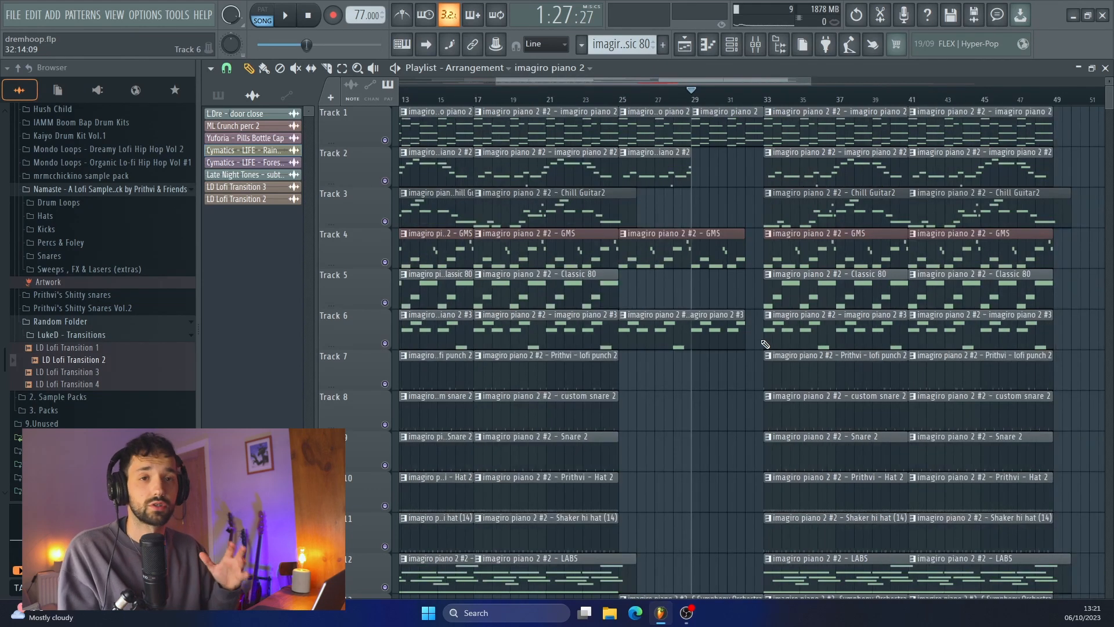
left_click(621, 101)
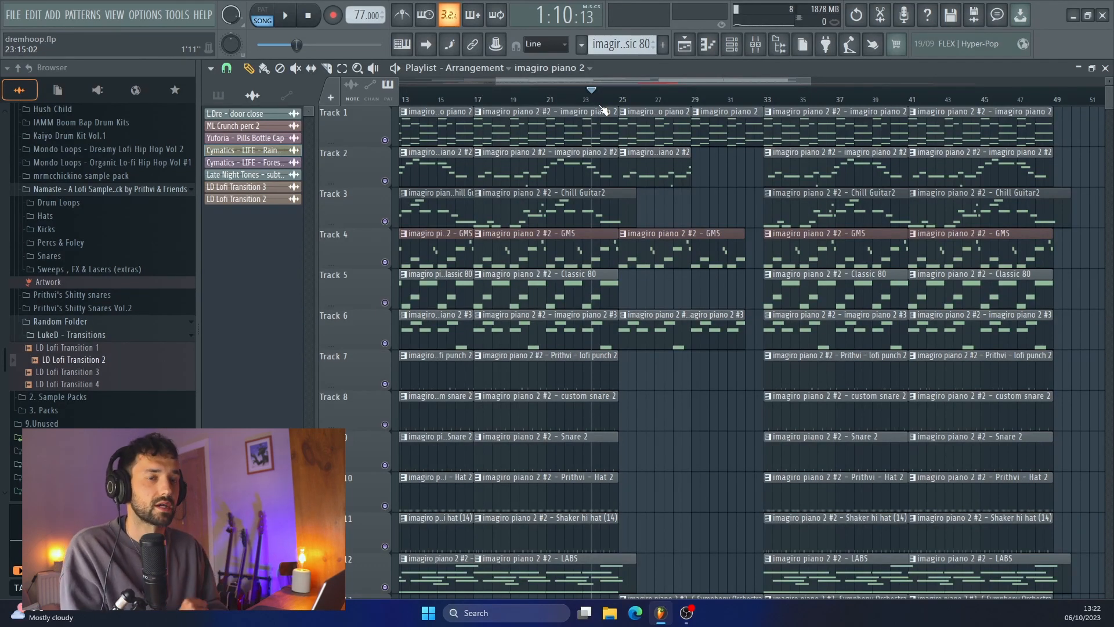
key("space")
scroll(674, 226, "up", 2)
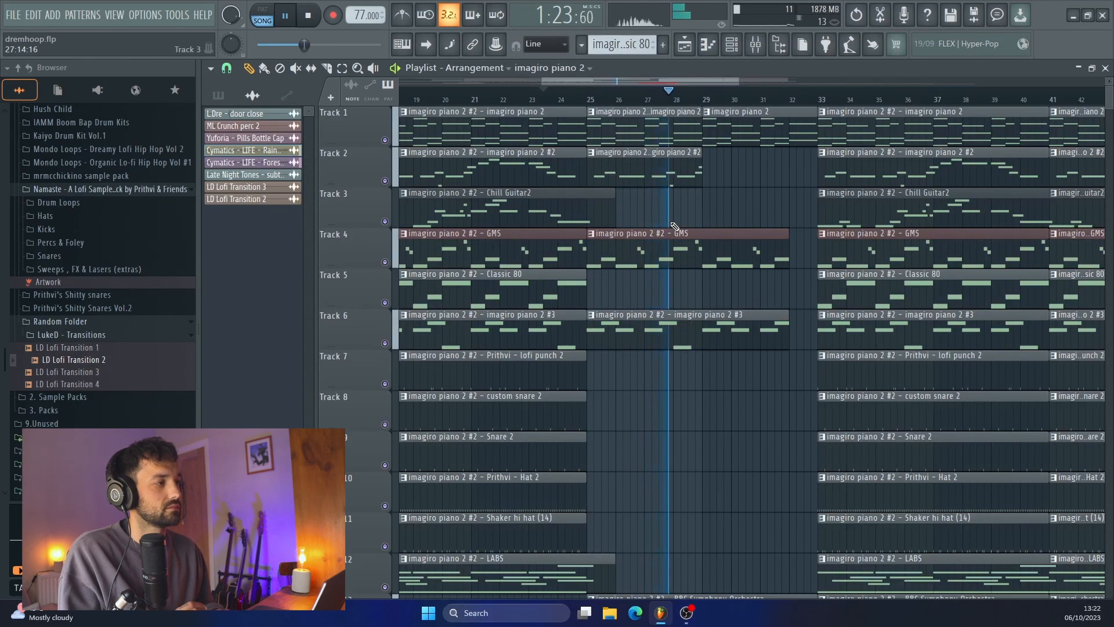
right_click(708, 329)
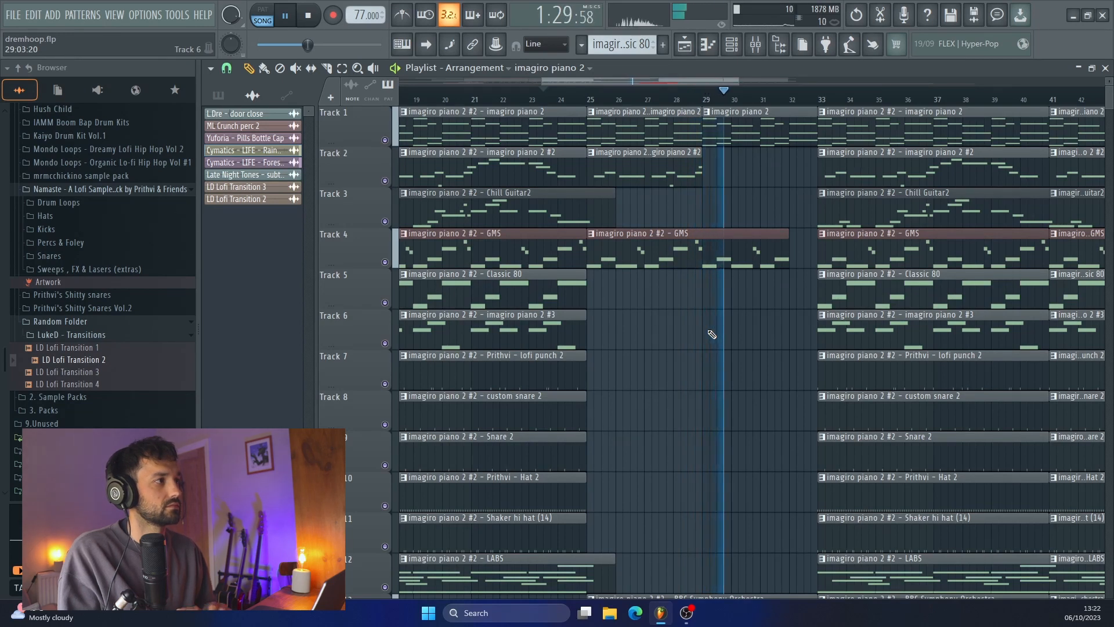
Listen from bar 29 into the section at bar 33, examining the BBC Symphony Orchestra clips against the other tracks
scroll(711, 334, "down", 4)
left_click(775, 486)
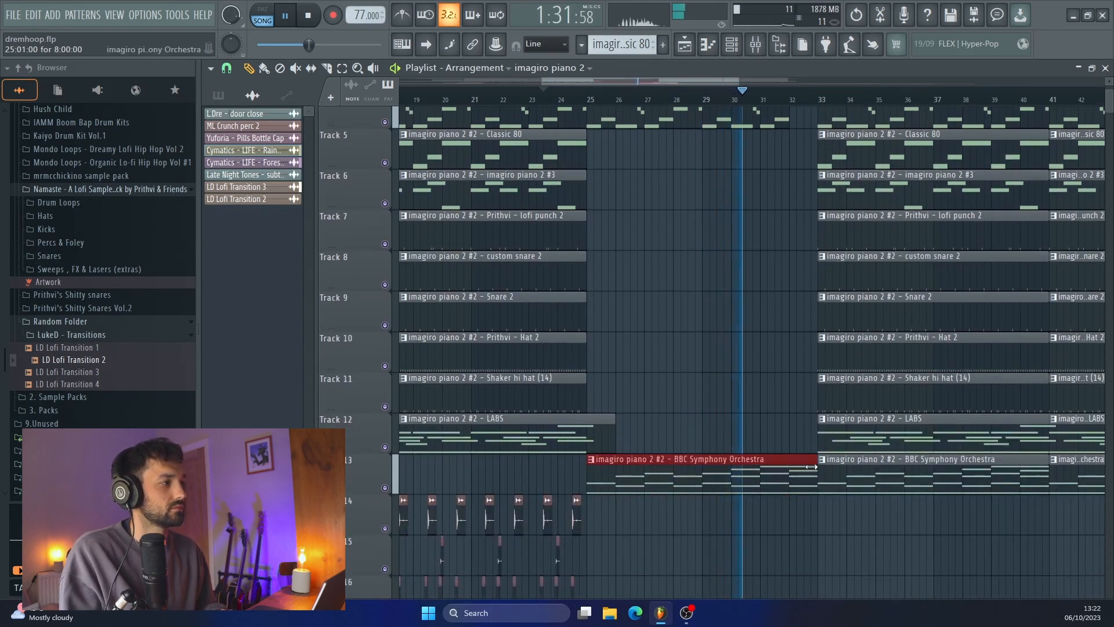
scroll(800, 405, "up", 3)
scroll(799, 405, "up", 1)
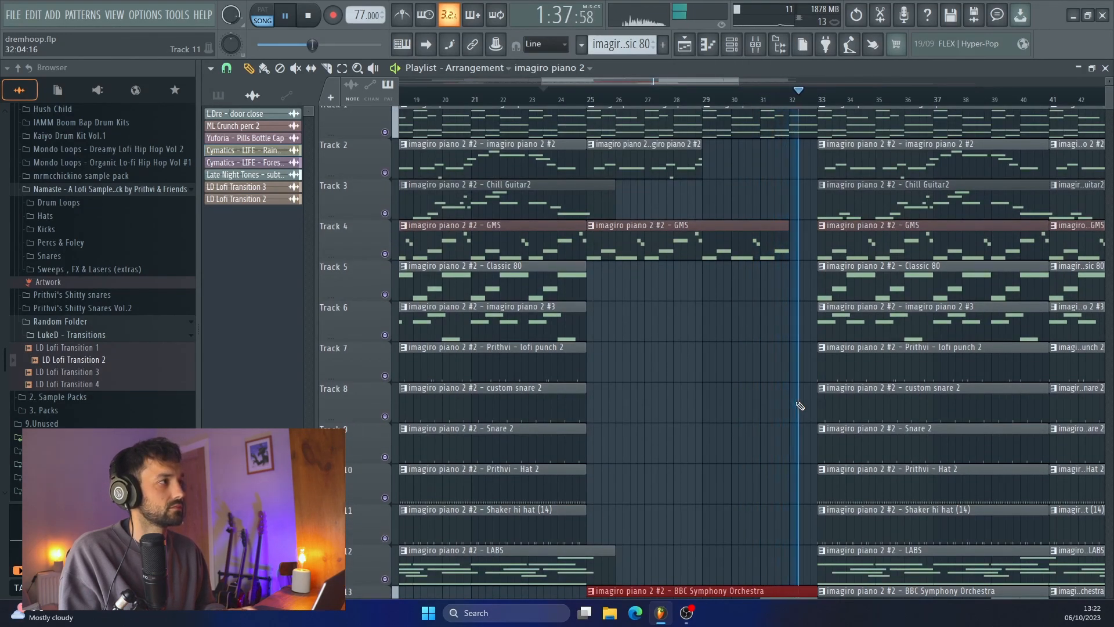
scroll(803, 408, "down", 3)
scroll(824, 412, "down", 4)
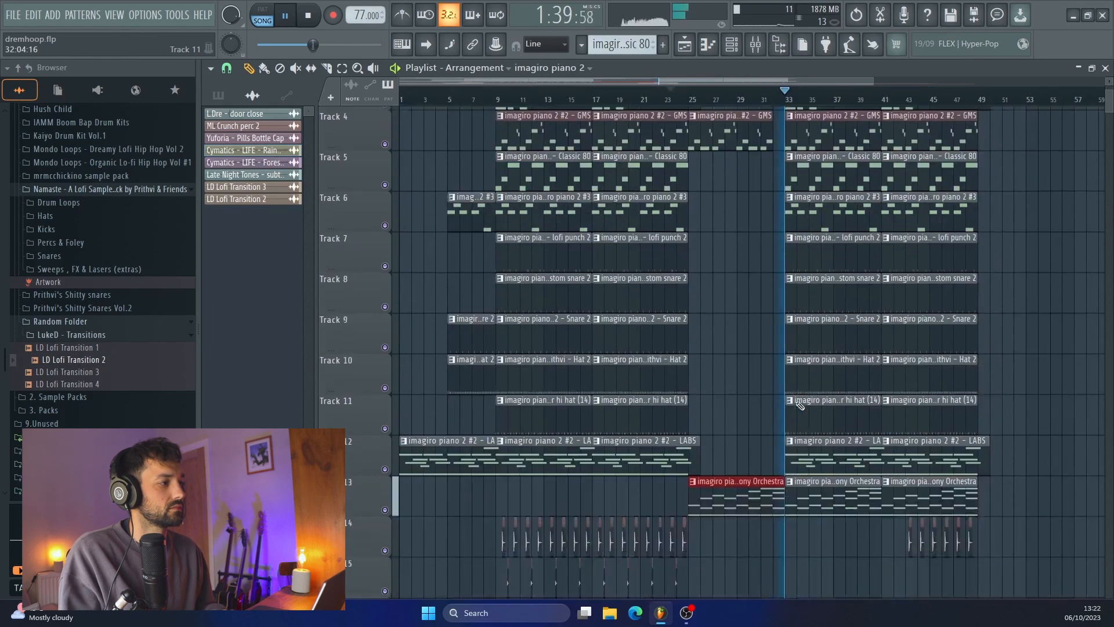
scroll(837, 416, "up", 2)
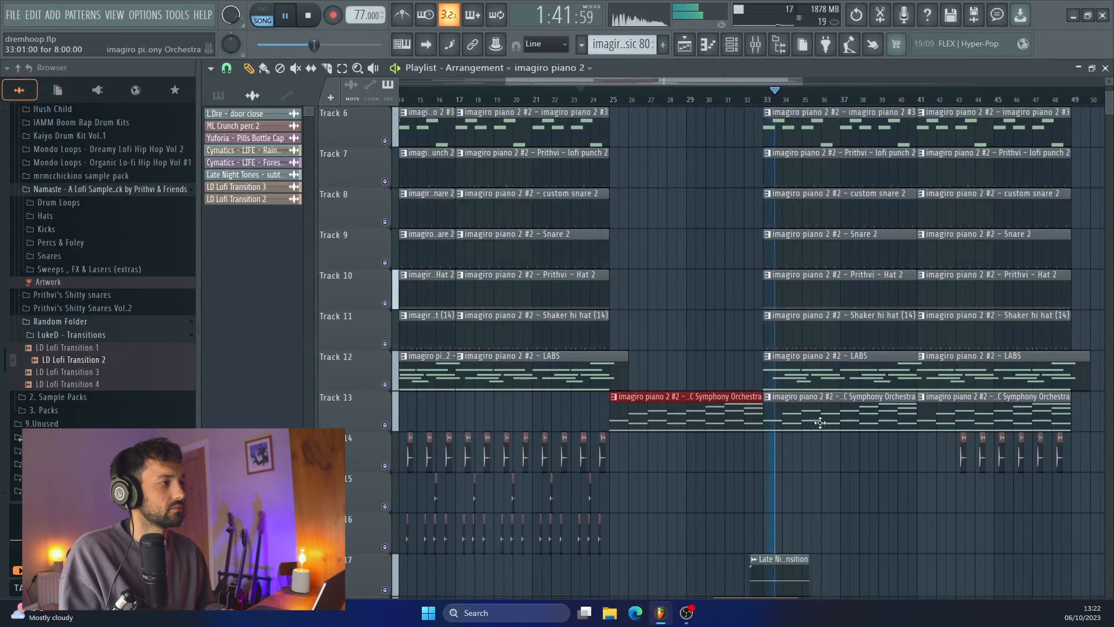
scroll(819, 423, "up", 1)
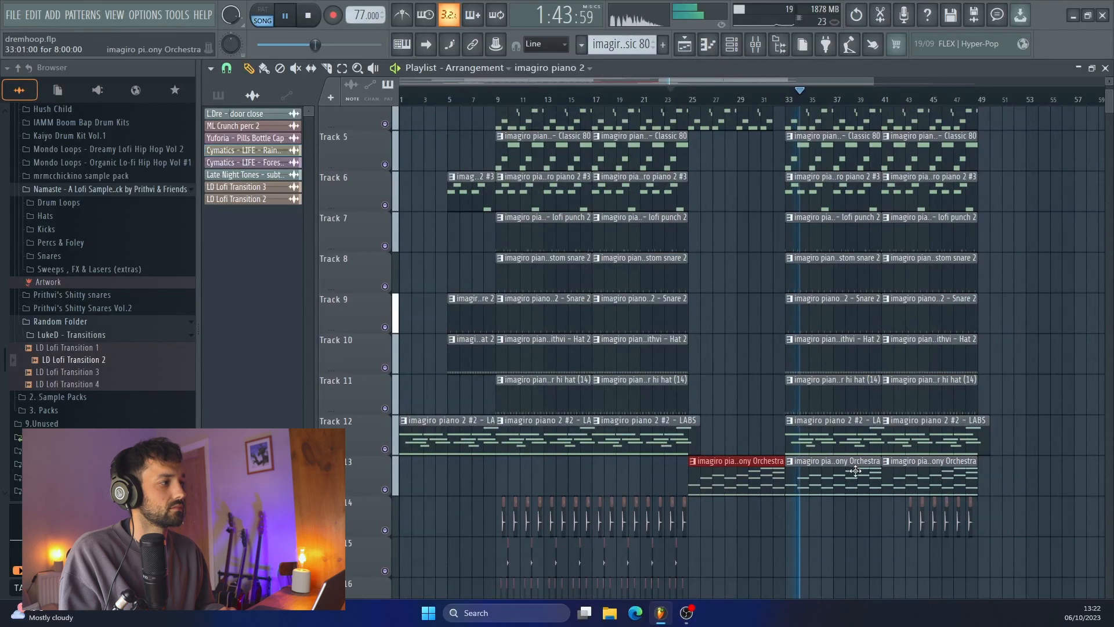
Shorten the BBC Symphony Orchestra clip at bar 33 on Track 13 to four bars and repeat it at bar 37
scroll(870, 456, "up", 4)
left_click_drag(922, 462, 886, 477)
scroll(888, 479, "right", 3)
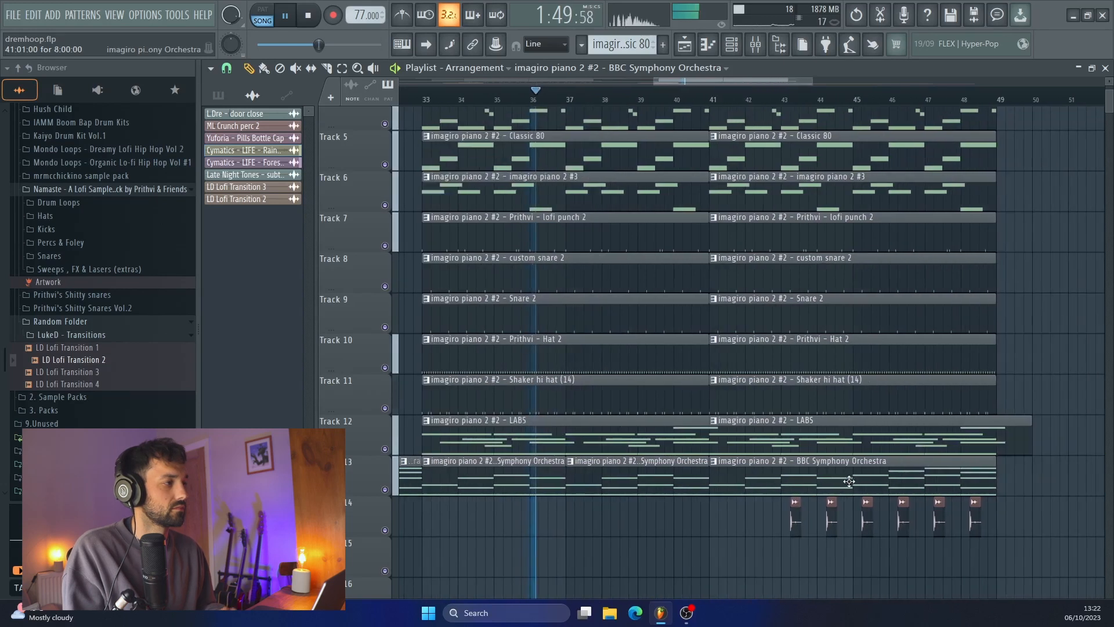
Replace the BBC Symphony Orchestra clip starting at bar 41 on Track 13 with a newly placed one
right_click(850, 484)
left_click(794, 485)
right_click(827, 483)
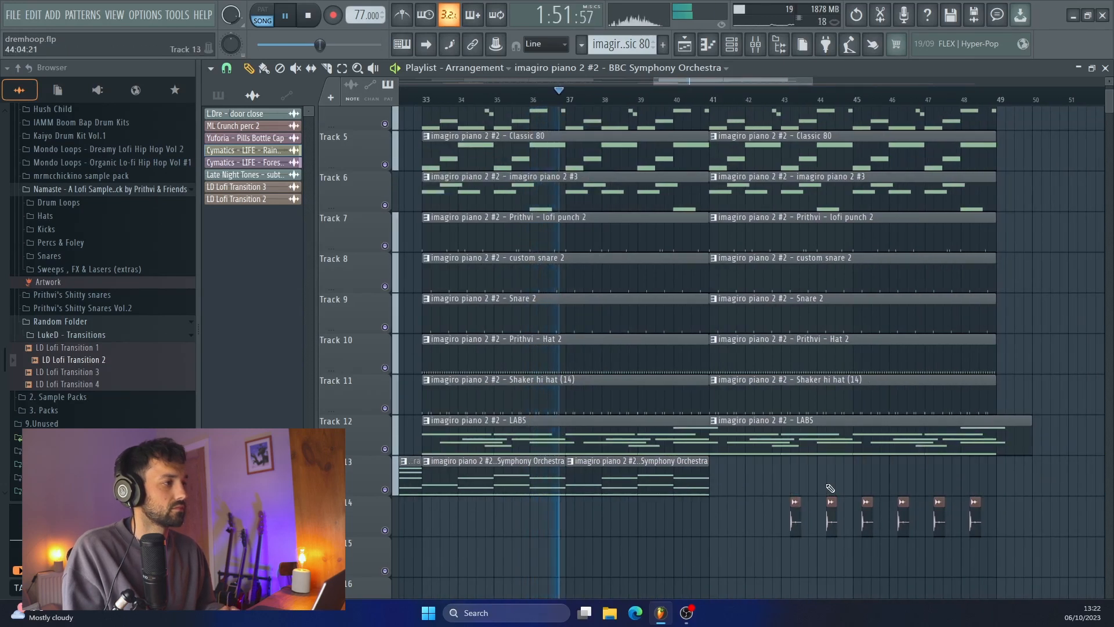
left_click(676, 482)
left_click(720, 482)
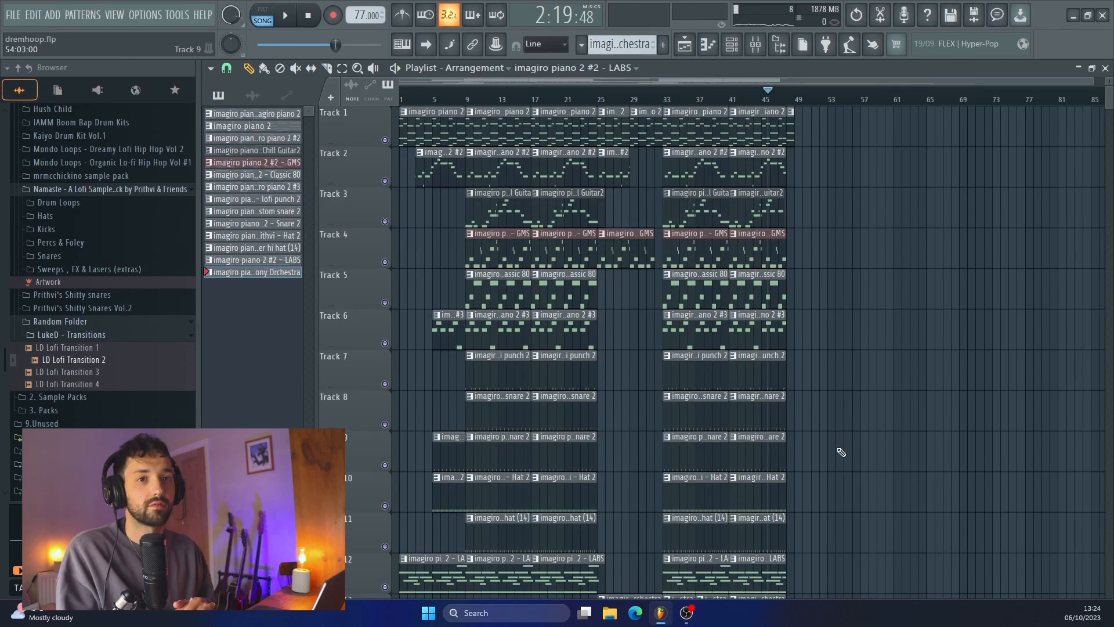
scroll(691, 310, "up", 3)
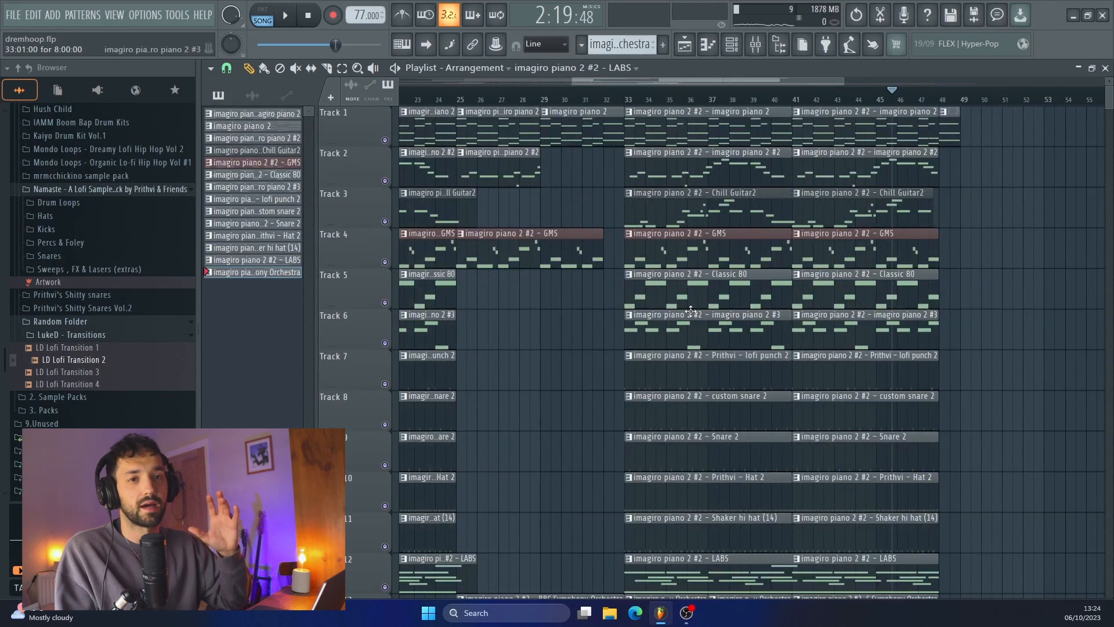
scroll(690, 310, "down", 3)
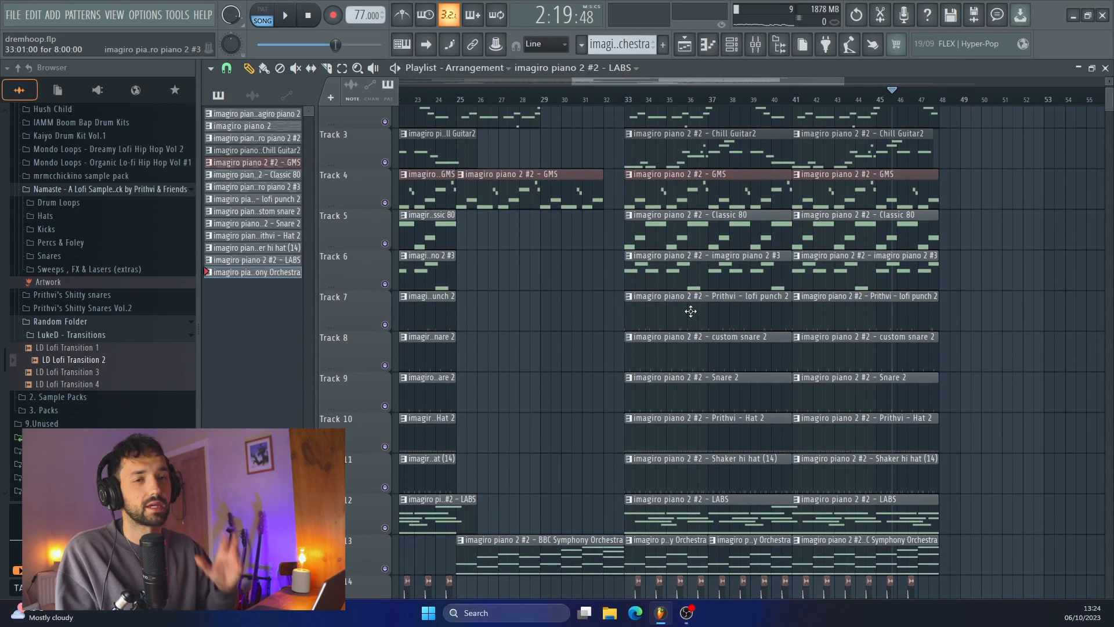
scroll(691, 311, "down", 5)
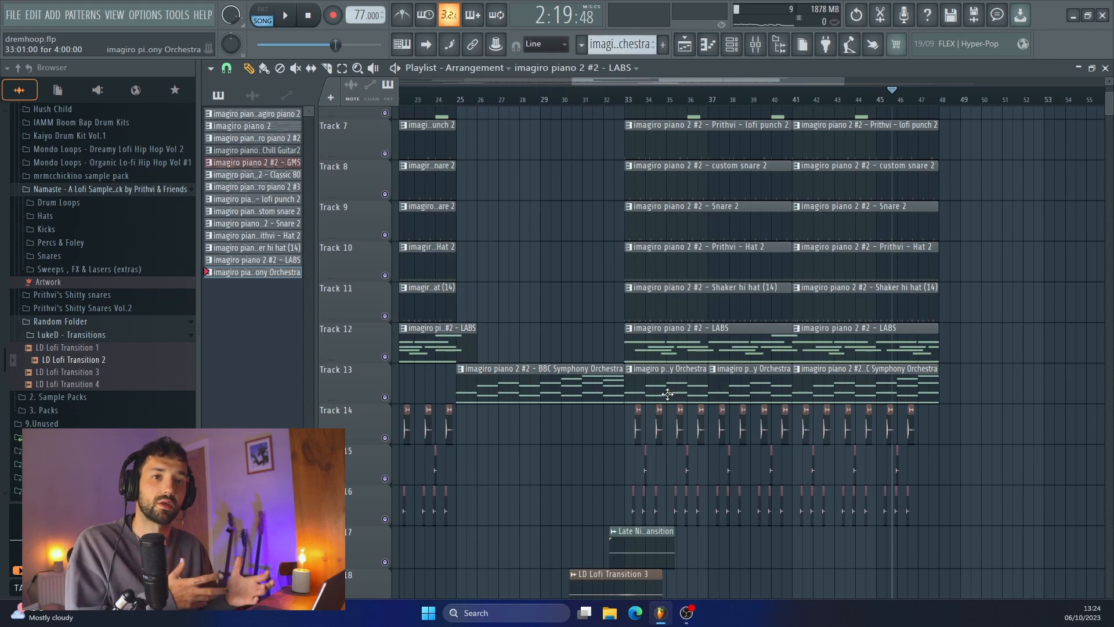
scroll(668, 394, "up", 2)
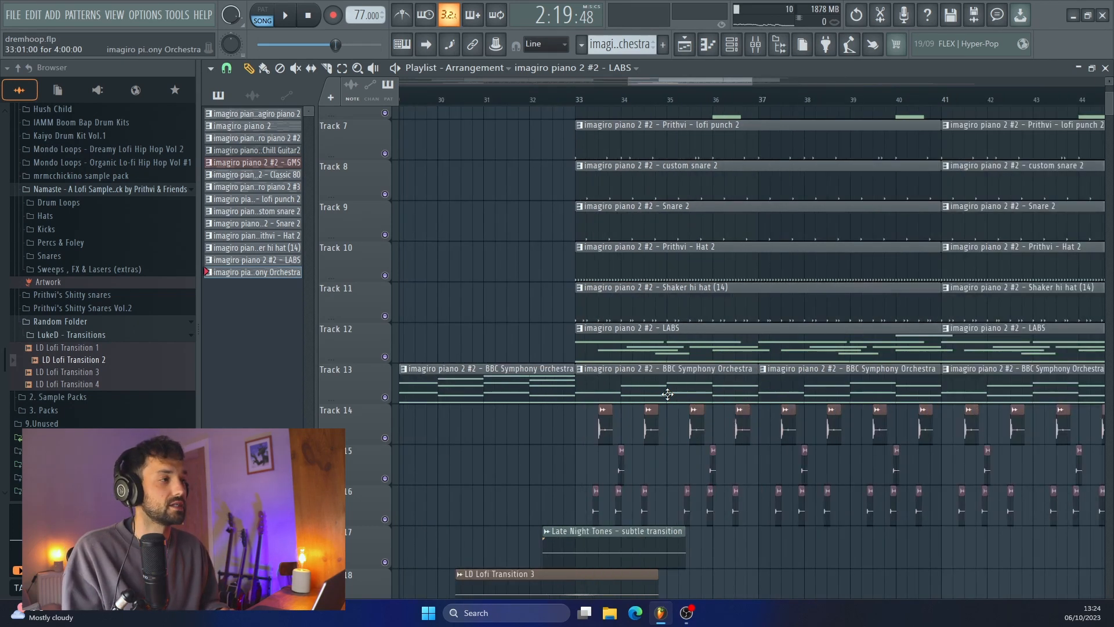
scroll(521, 394, "left", 2)
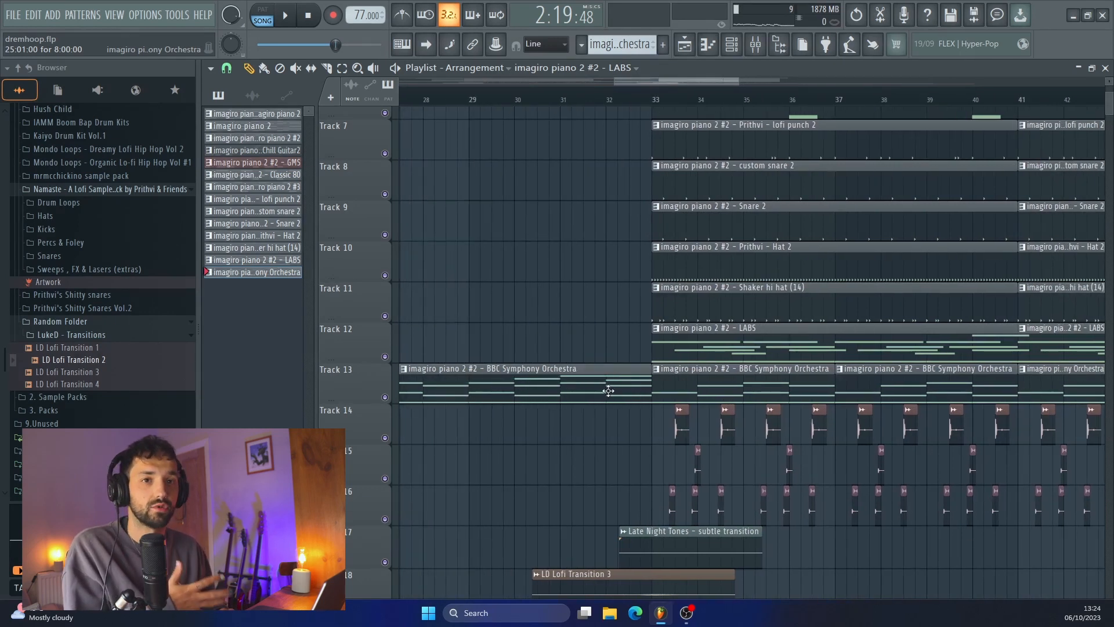
Play the last section from bar 41 and listen through to the piano chord ending at bar 48
scroll(608, 390, "right", 5)
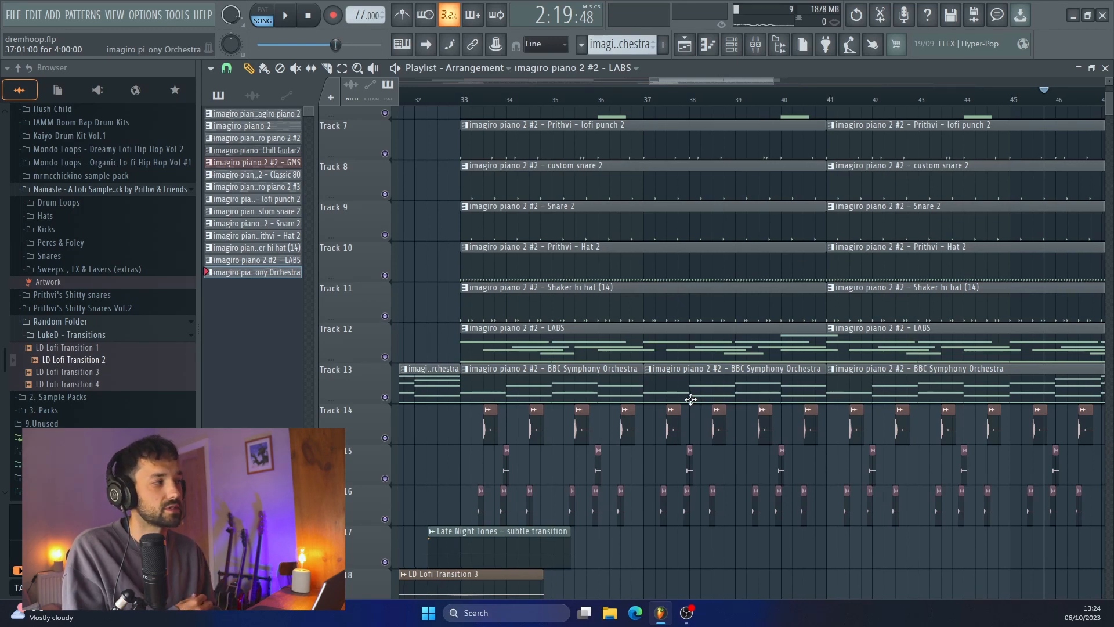
scroll(735, 389, "right", 5)
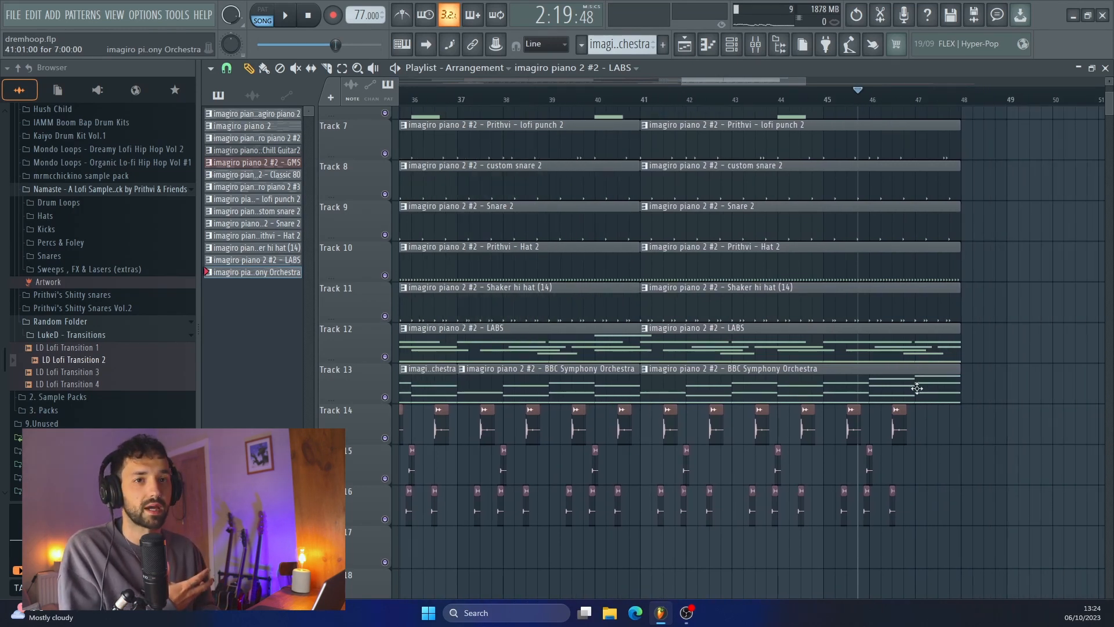
scroll(916, 389, "right", 4)
scroll(881, 380, "up", 6)
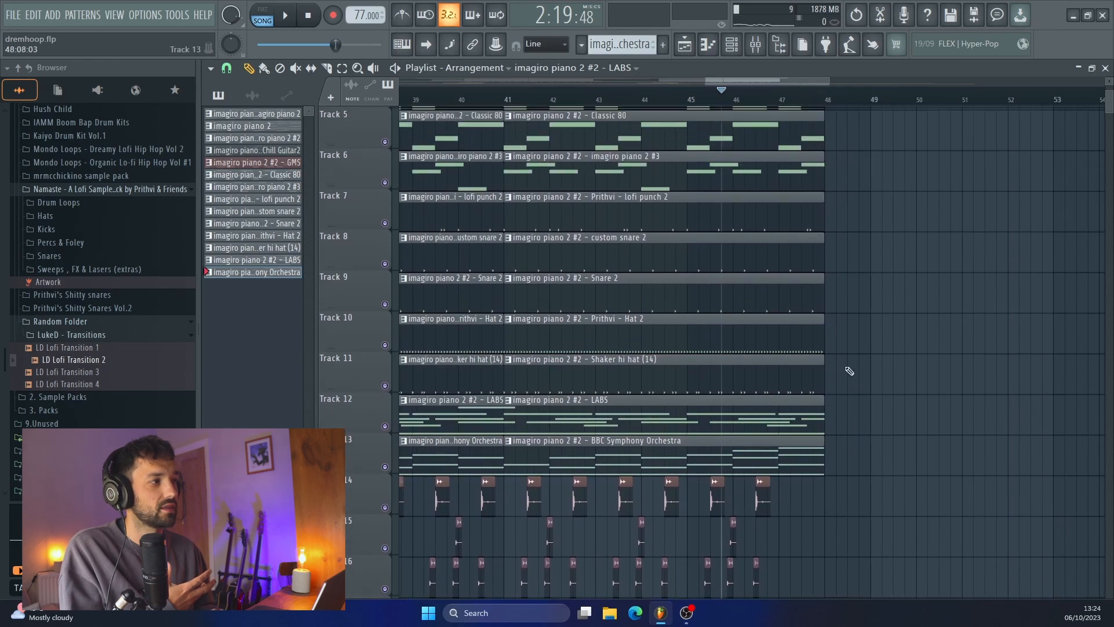
scroll(848, 371, "down", 3)
scroll(847, 370, "up", 3)
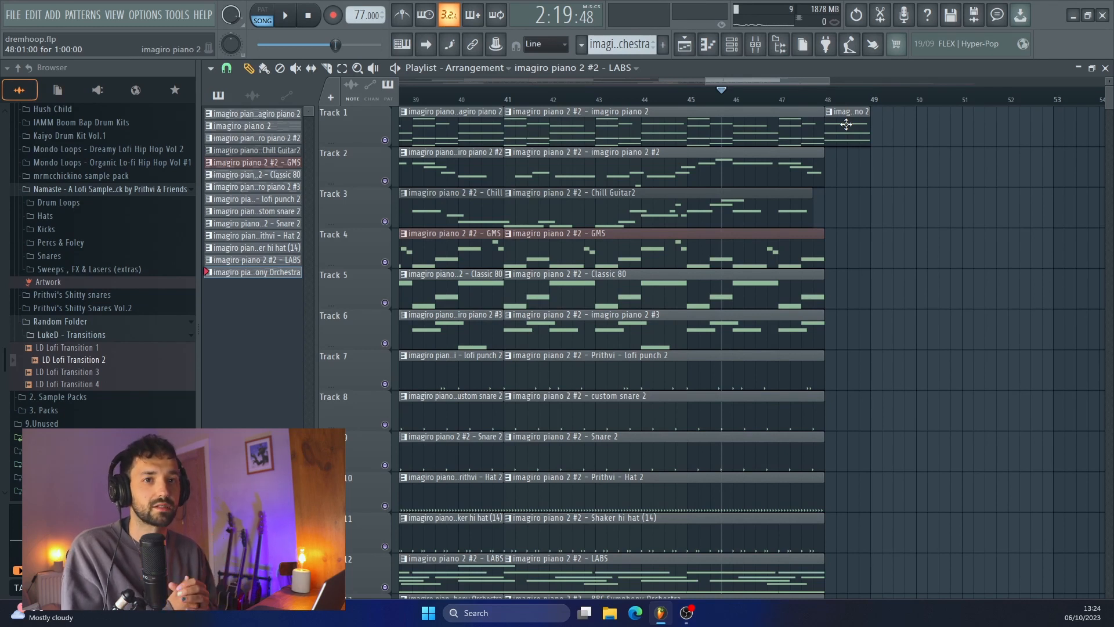
left_click(507, 100)
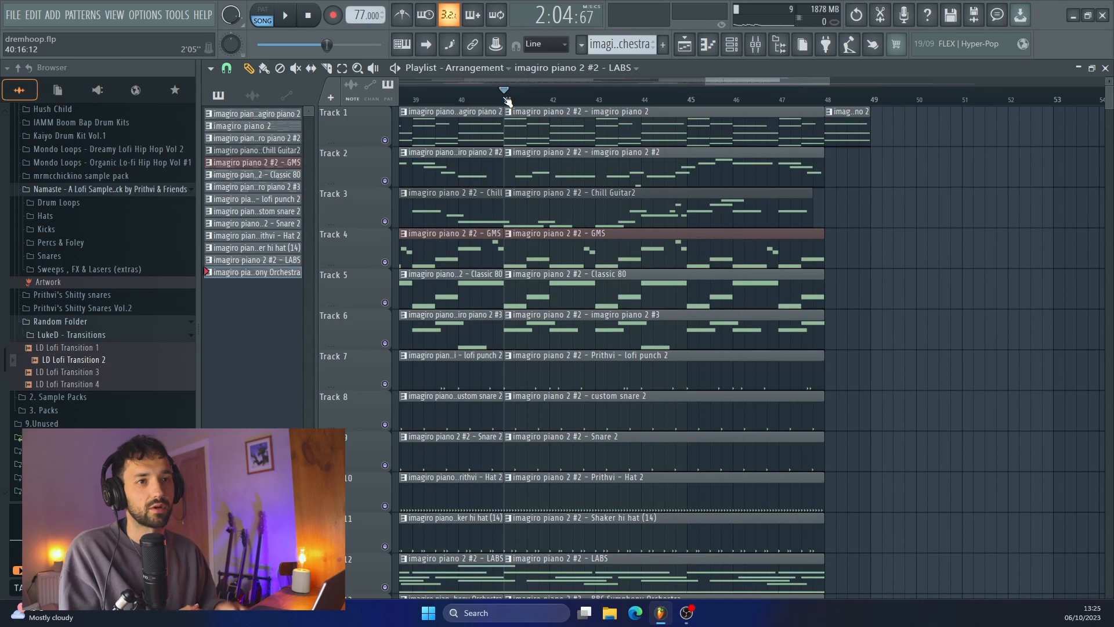
key("space")
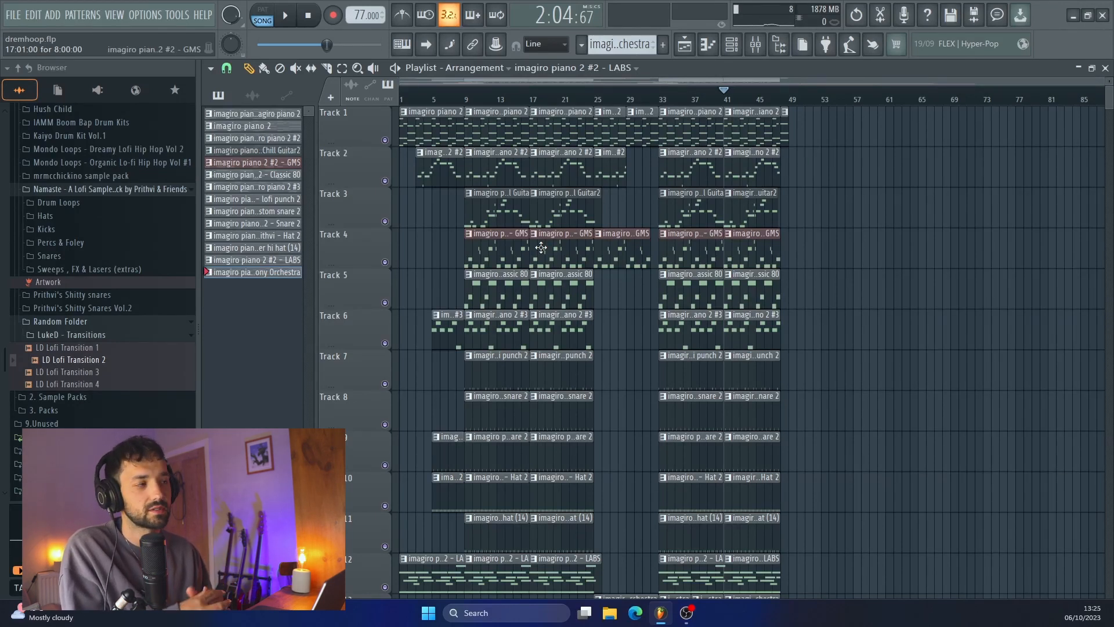
Review the whole arrangement across all tracks, down to the Rain and Forest ambience clips on Tracks 20 and 21
scroll(510, 271, "down", 3)
scroll(533, 400, "down", 6)
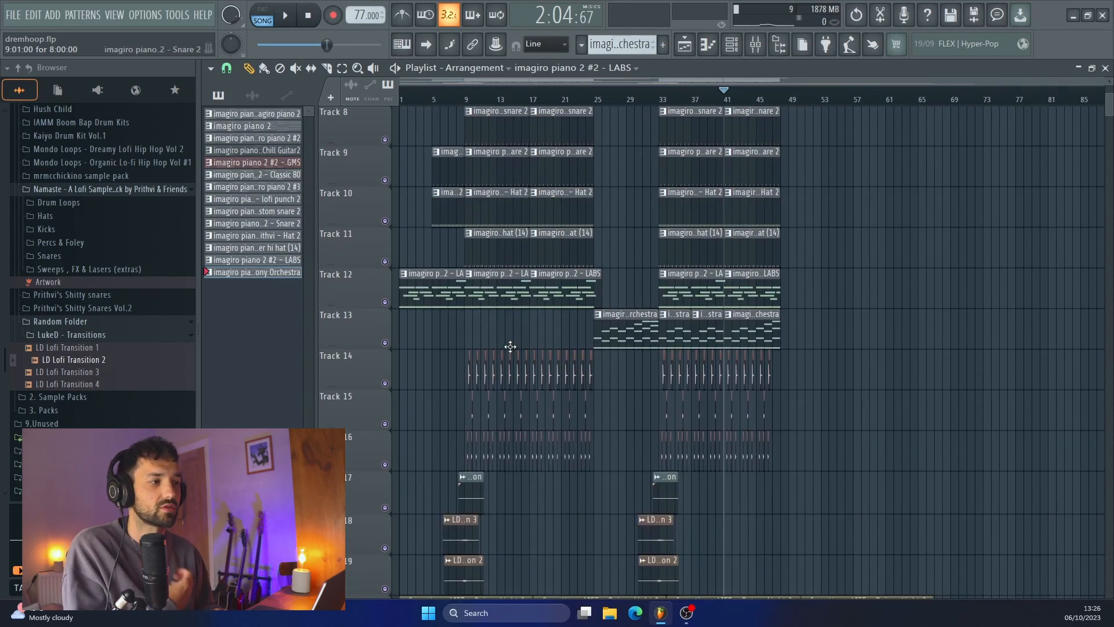
scroll(509, 346, "down", 4)
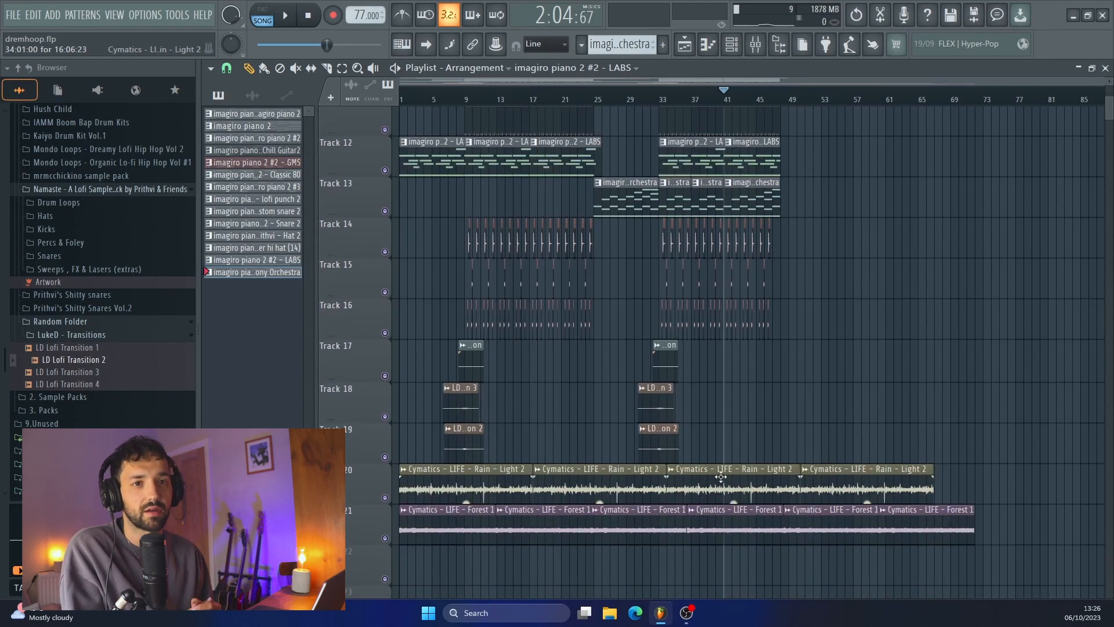